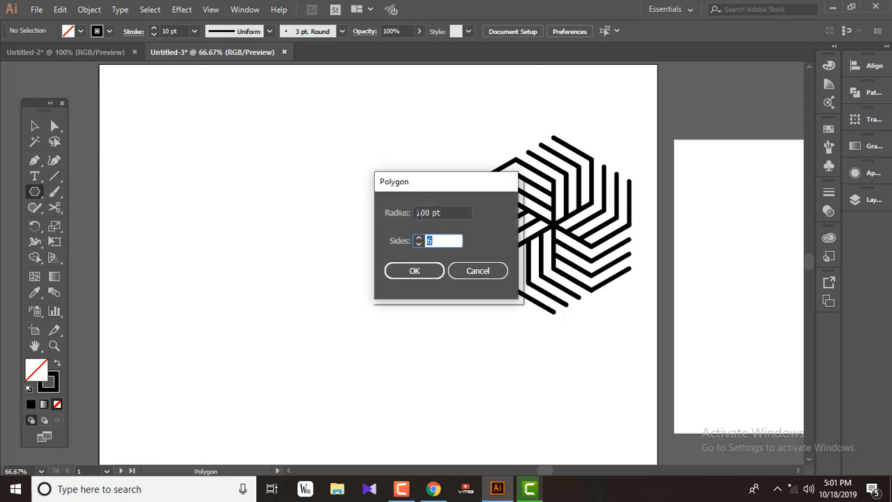
Create a six-sided polygon with a 100 pt radius and rotate it so that a corner points straight up.
{"action": "left_click", "coordinate": [416, 266]}
{"action": "left_click", "coordinate": [35, 126]}
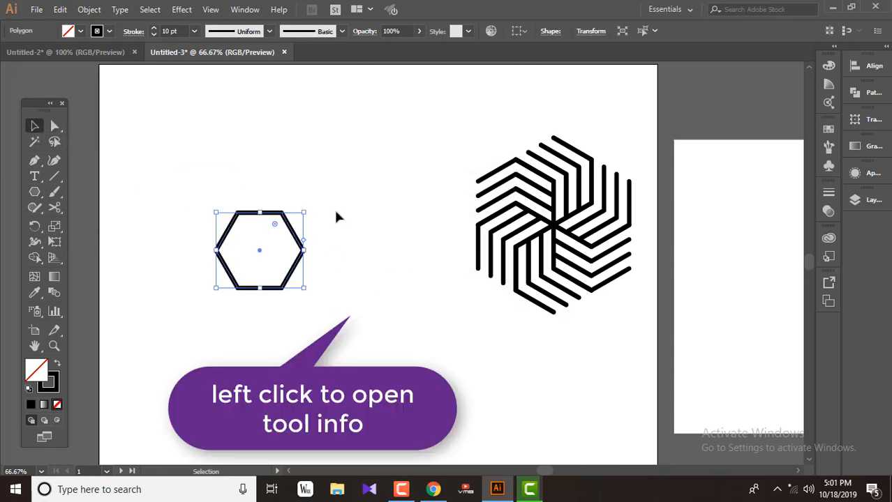
{"action": "left_click_drag", "start_coordinate": [312, 208], "coordinate": [230, 169]}
{"action": "left_click", "coordinate": [289, 286]}
{"action": "left_click", "coordinate": [250, 290]}
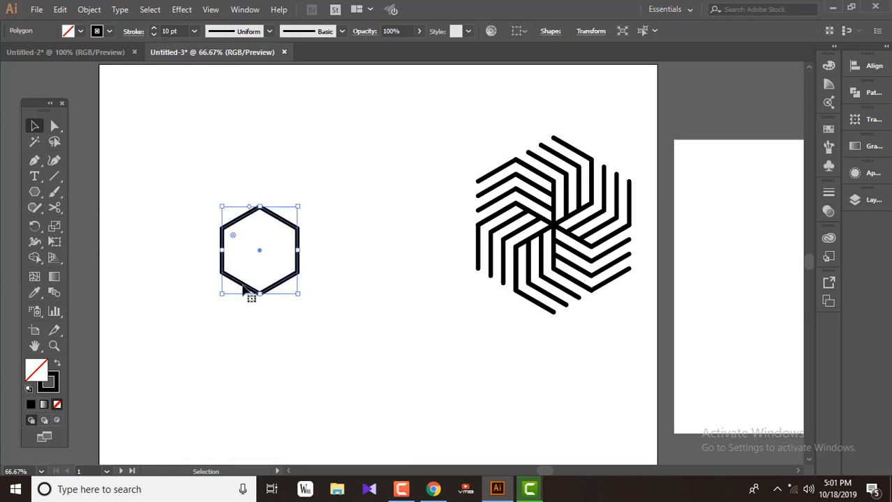
{"action": "left_click", "coordinate": [91, 157]}
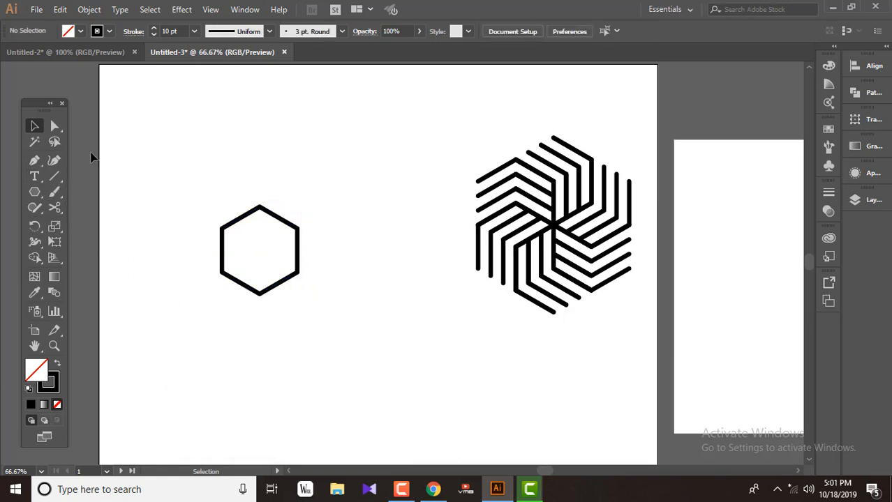
Draw a Pen path from the hexagon's upper-left corner through its centre to its lowest corner.
{"action": "left_click_drag", "start_coordinate": [36, 165], "coordinate": [91, 162]}
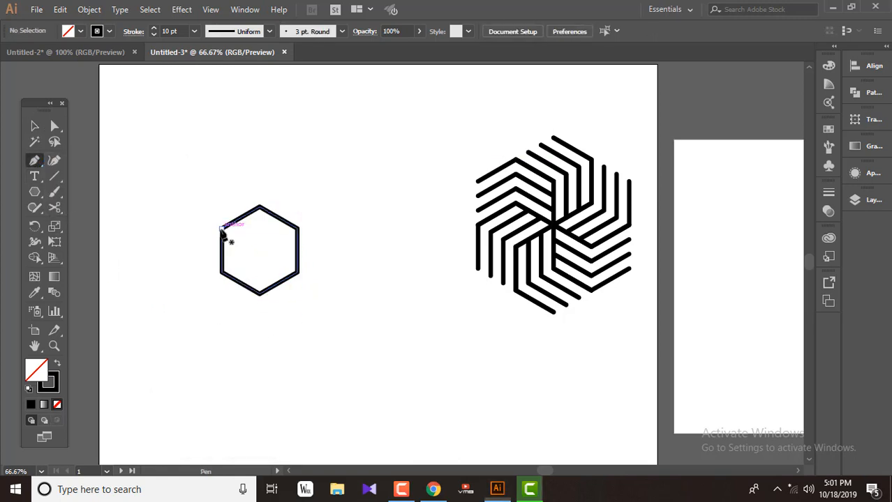
{"action": "left_click", "coordinate": [221, 228]}
{"action": "left_click", "coordinate": [260, 249]}
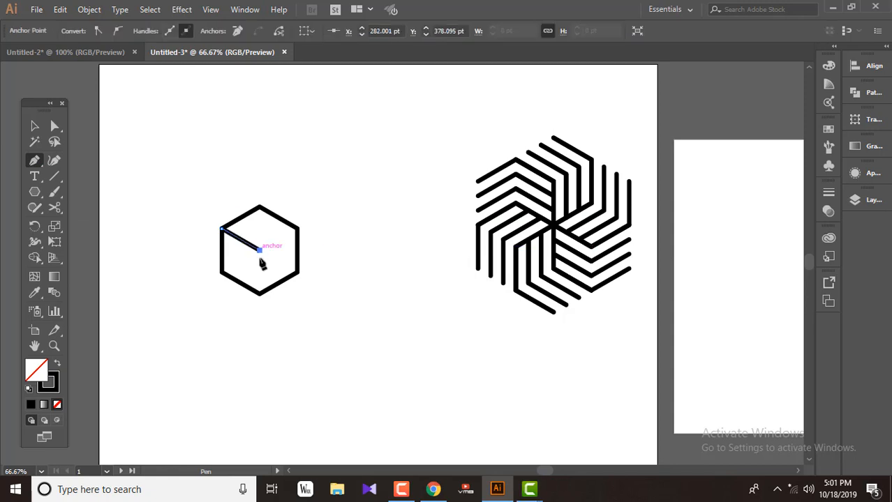
{"action": "left_click", "coordinate": [260, 294]}
{"action": "key", "text": "Escape"}
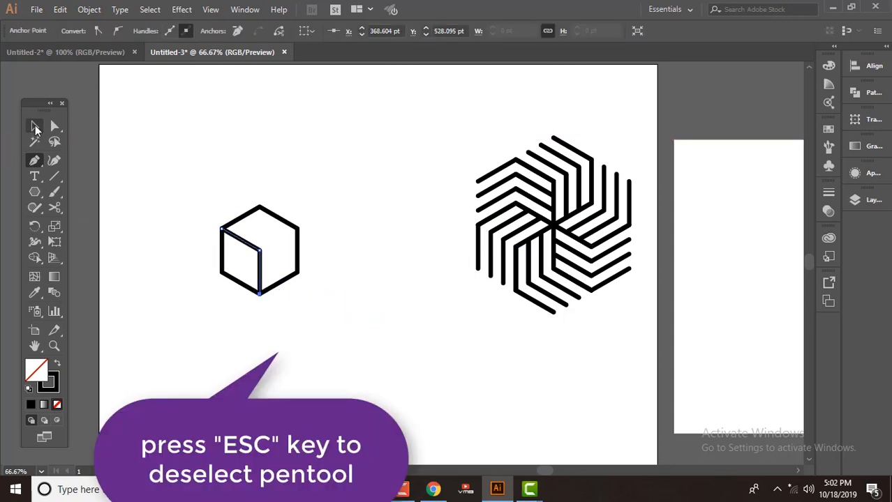
Use Shape Builder on the hexagon and inner path to separate the lower-left rhombus from the rest.
{"action": "key", "text": "v"}
{"action": "left_click", "coordinate": [288, 277]}
{"action": "left_click", "coordinate": [33, 257]}
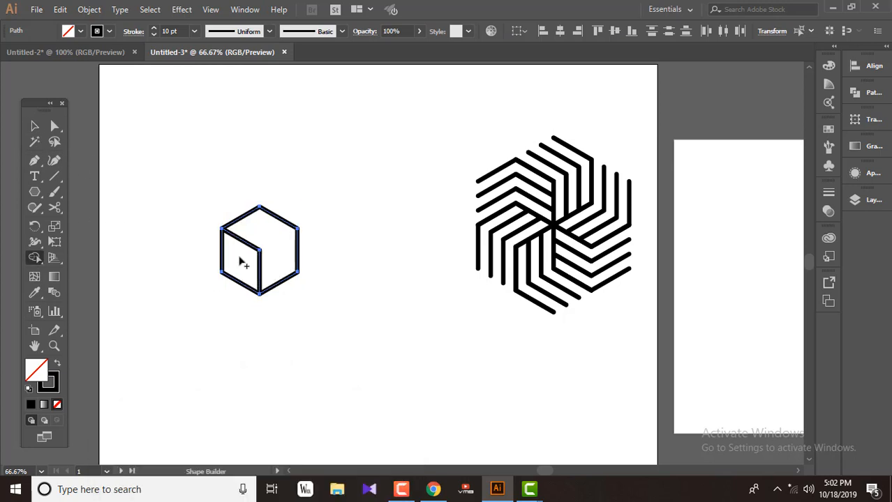
{"action": "key", "text": "v"}
{"action": "left_click", "coordinate": [286, 244]}
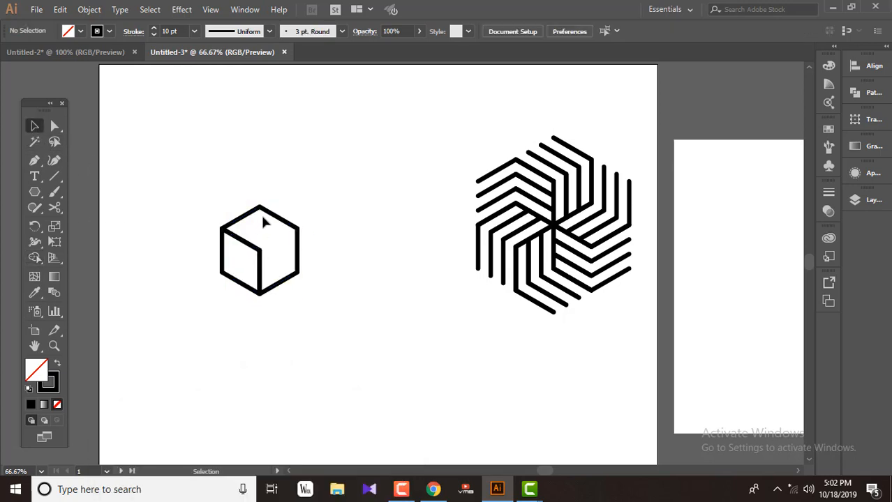
{"action": "left_click", "coordinate": [279, 225]}
{"action": "left_click", "coordinate": [227, 251]}
Isolate the larger part of the hexagon and cut it with Scissors at its top, upper-left, bottom and lower-right corners.
{"action": "scroll", "coordinate": [277, 258], "scroll_direction": "up", "scroll_amount": 1}
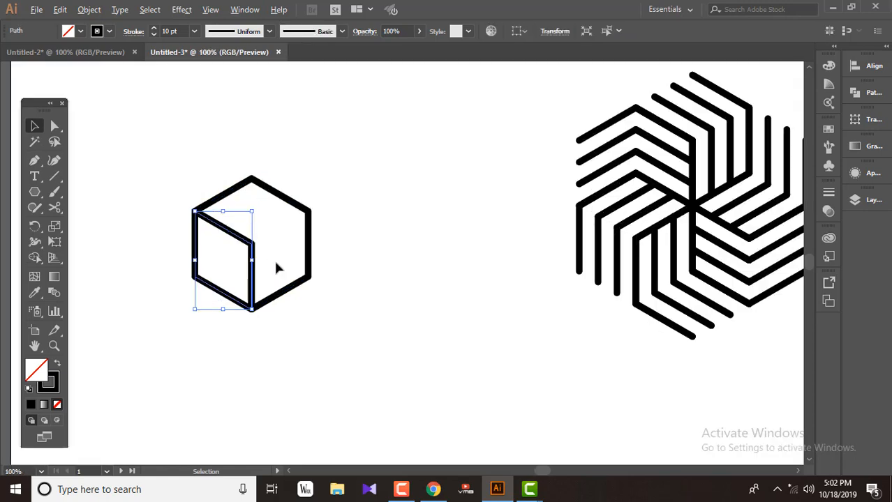
{"action": "left_click", "coordinate": [238, 209]}
{"action": "left_click", "coordinate": [233, 194]}
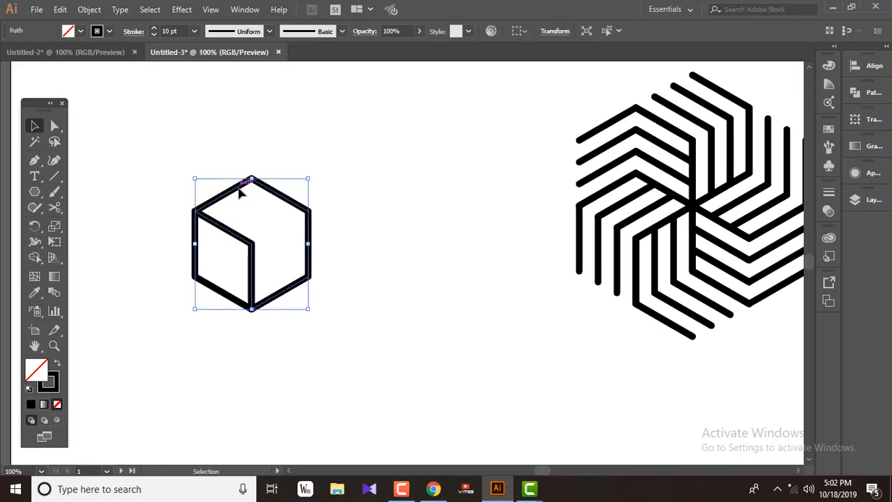
{"action": "double_click", "coordinate": [238, 192]}
{"action": "left_click", "coordinate": [55, 208]}
{"action": "left_click", "coordinate": [251, 179]}
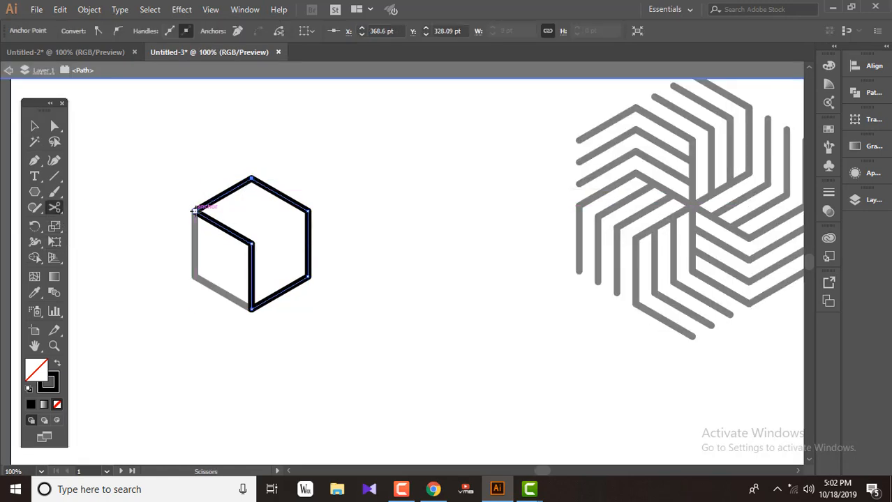
{"action": "left_click", "coordinate": [252, 307]}
{"action": "left_click", "coordinate": [252, 308]}
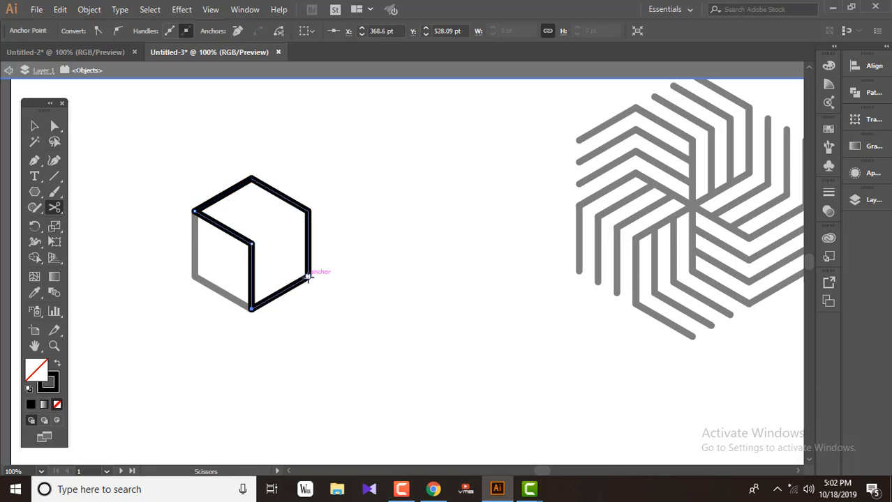
{"action": "left_click", "coordinate": [308, 277]}
Delete the cut upper-left and lower-right edges, keeping the inner and outer bent strokes.
{"action": "left_click", "coordinate": [34, 126]}
{"action": "left_click", "coordinate": [236, 188], "text": "shift"}
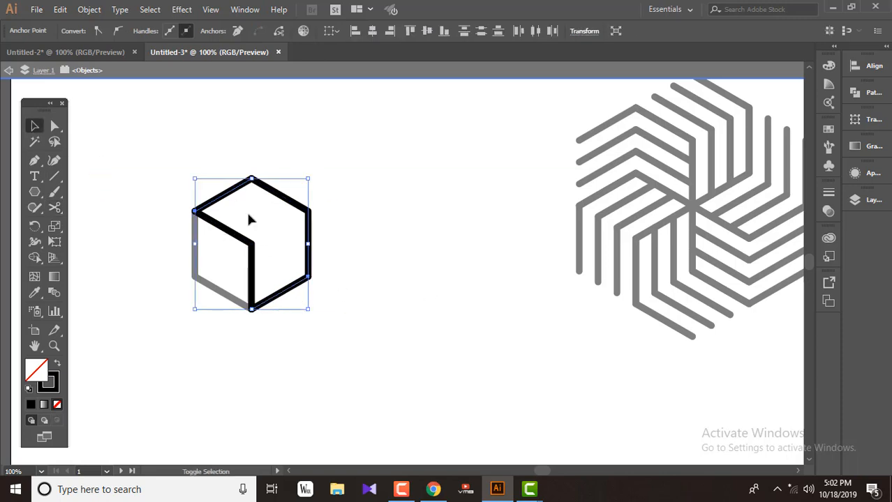
{"action": "key", "text": "Delete"}
{"action": "left_click_drag", "start_coordinate": [252, 307], "coordinate": [252, 310]}
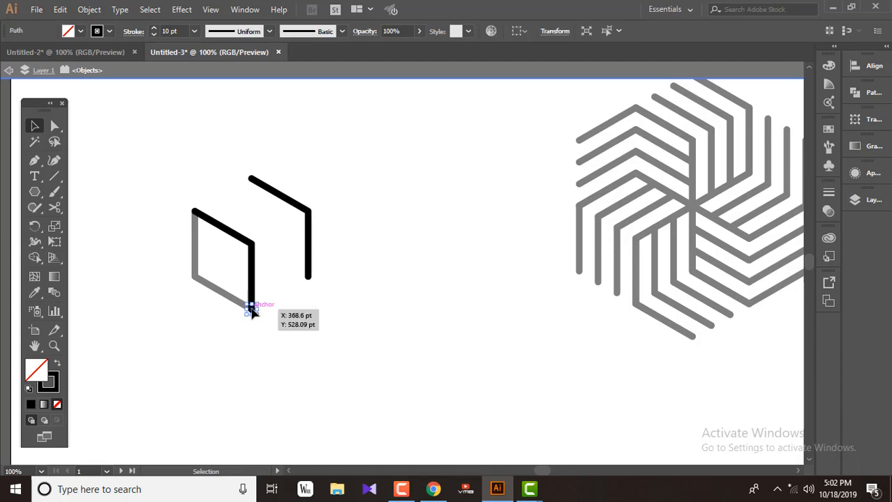
{"action": "left_click", "coordinate": [275, 316]}
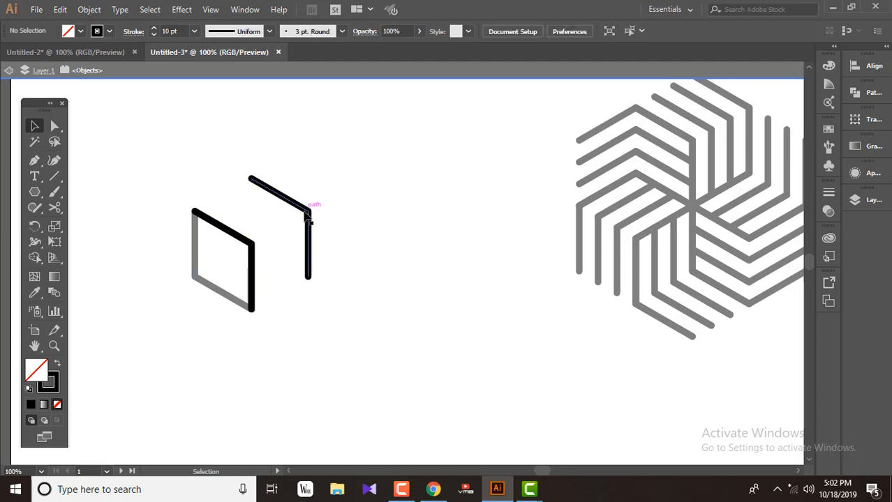
Blend the outer bent stroke with the inner one to fill the gap with two evenly spaced copies.
{"action": "left_click", "coordinate": [308, 217]}
{"action": "left_click", "coordinate": [246, 256], "text": "shift"}
{"action": "left_click", "coordinate": [55, 294]}
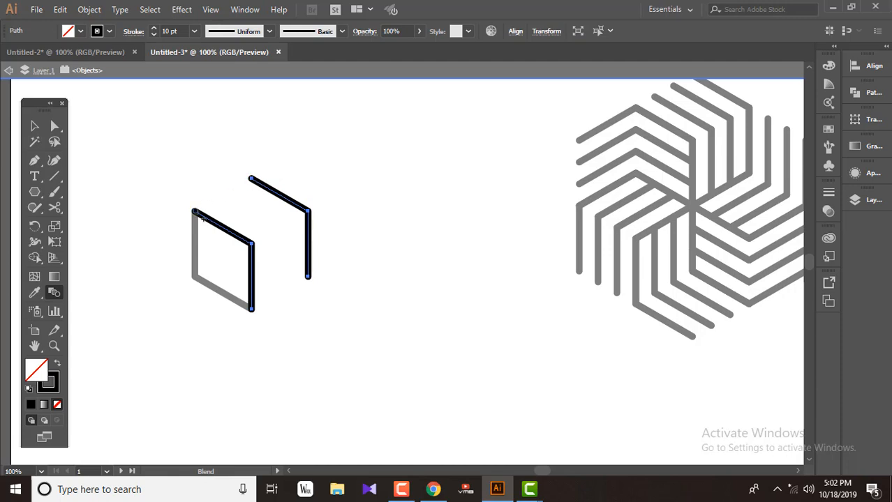
{"action": "left_click", "coordinate": [198, 214]}
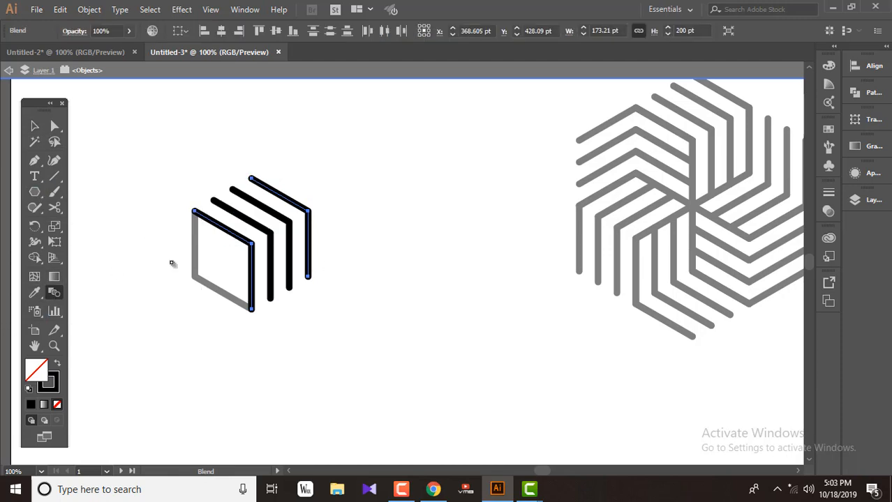
Expand the bent-stroke blend into separate paths and exit isolation mode.
{"action": "left_click", "coordinate": [34, 125]}
{"action": "left_click_drag", "start_coordinate": [175, 166], "coordinate": [412, 323]}
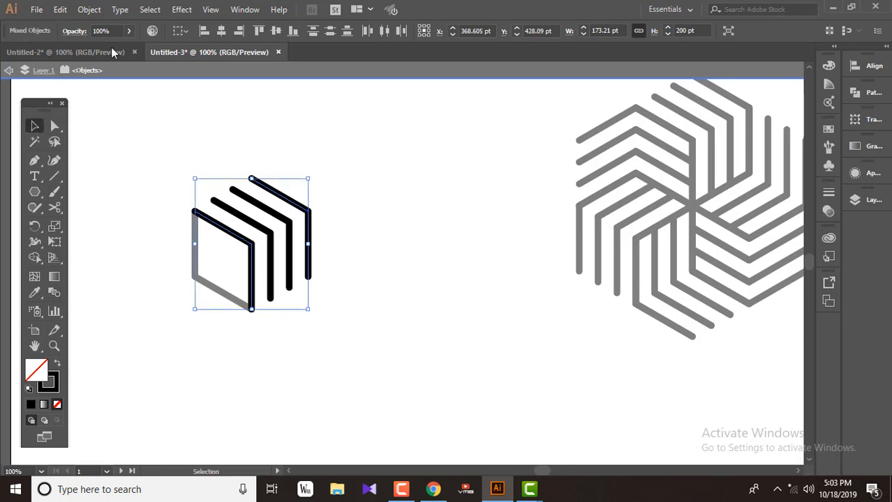
{"action": "left_click", "coordinate": [89, 9]}
{"action": "left_click", "coordinate": [140, 42]}
{"action": "left_click", "coordinate": [352, 240]}
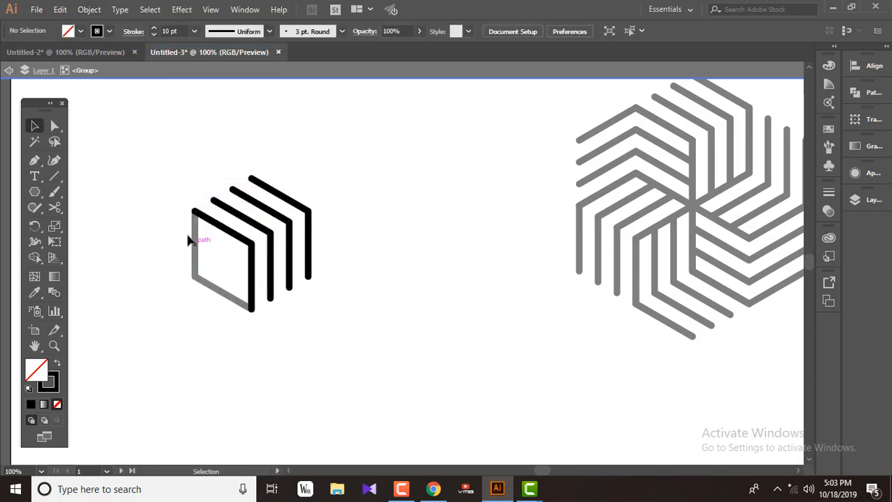
{"action": "left_click", "coordinate": [7, 73]}
Isolate the lower-left rhombus path and select its two parallel diagonal strokes.
{"action": "left_click", "coordinate": [251, 265]}
{"action": "double_click", "coordinate": [231, 301]}
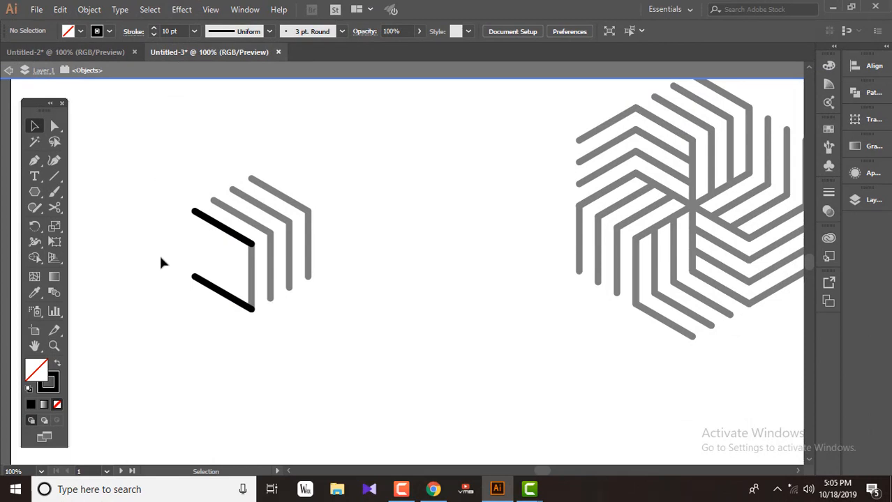
{"action": "left_click", "coordinate": [55, 292]}
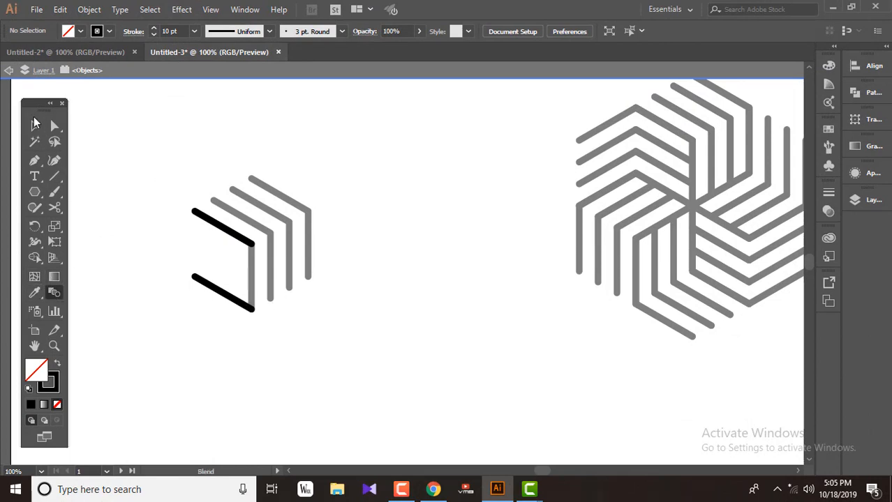
{"action": "left_click", "coordinate": [35, 124]}
{"action": "left_click_drag", "start_coordinate": [143, 190], "coordinate": [222, 298]}
{"action": "left_click", "coordinate": [55, 294]}
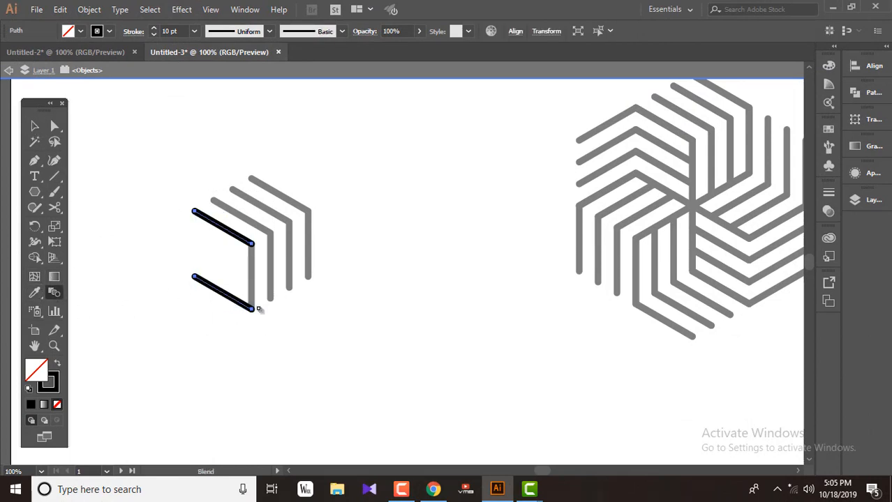
{"action": "left_click", "coordinate": [252, 310]}
{"action": "left_click", "coordinate": [252, 244]}
{"action": "key", "text": "v"}
{"action": "key", "text": "ctrl+z"}
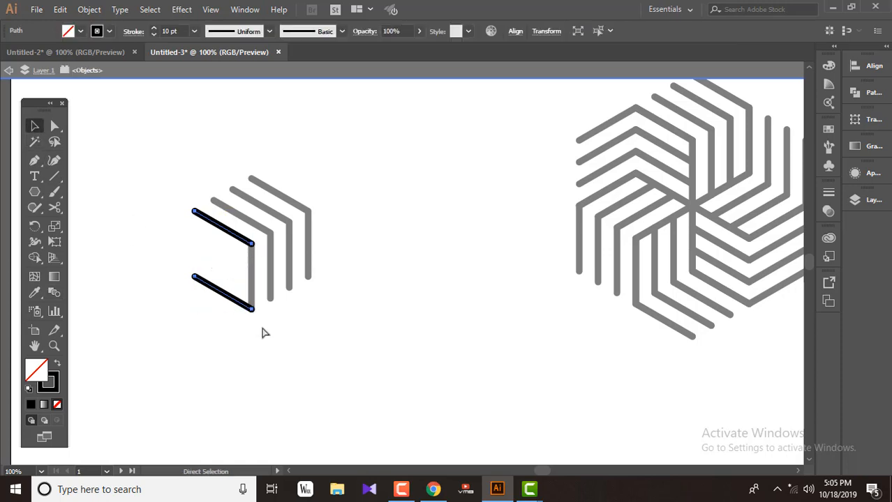
Blend the two diagonal strokes from their right ends to add two evenly spaced strokes between them.
{"action": "left_click", "coordinate": [54, 293]}
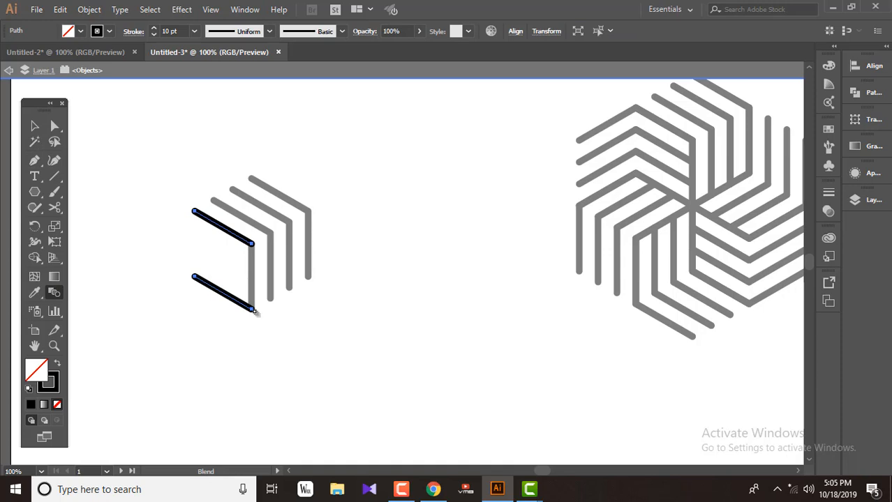
{"action": "left_click", "coordinate": [252, 310]}
{"action": "left_click", "coordinate": [253, 244]}
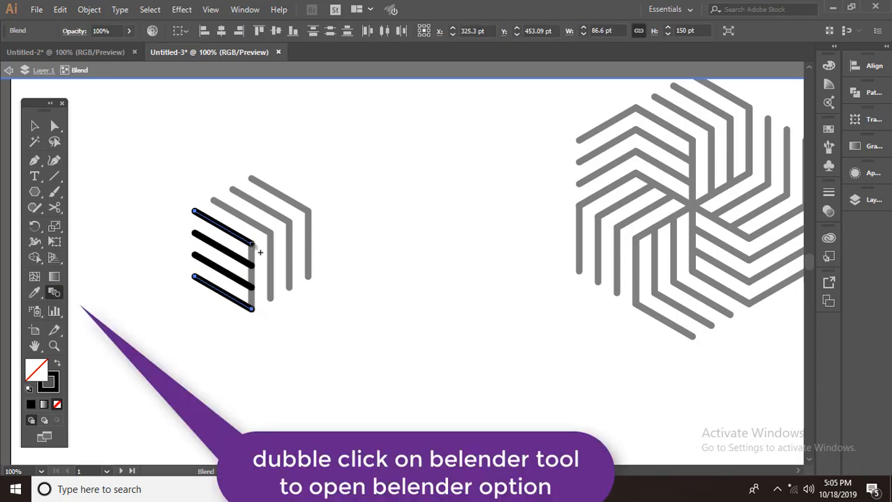
{"action": "key", "text": "v"}
{"action": "left_click", "coordinate": [283, 269]}
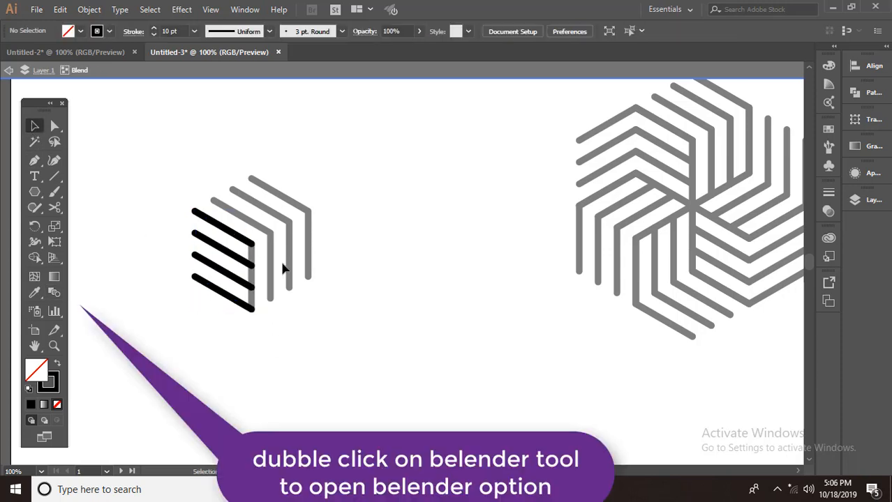
Expand the diagonal-stroke blend into separate paths and leave its isolated group.
{"action": "left_click_drag", "start_coordinate": [180, 208], "coordinate": [242, 314]}
{"action": "right_click", "coordinate": [222, 257]}
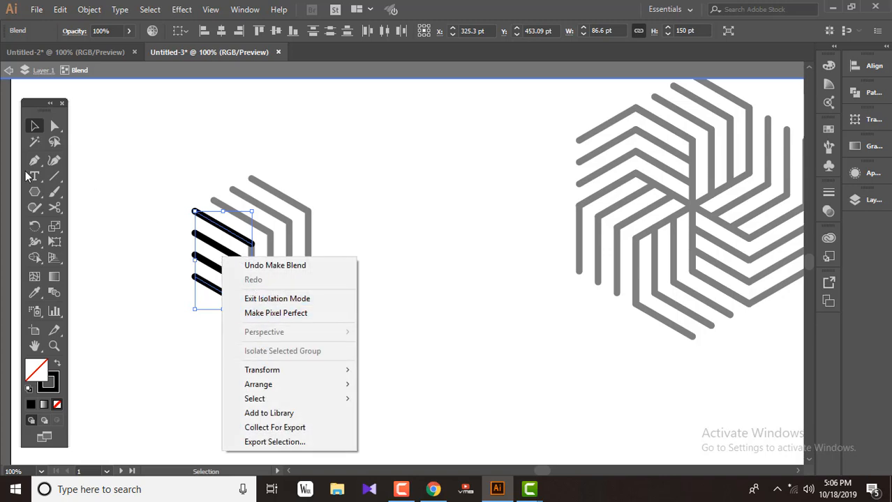
{"action": "left_click", "coordinate": [88, 10]}
{"action": "left_click", "coordinate": [155, 40]}
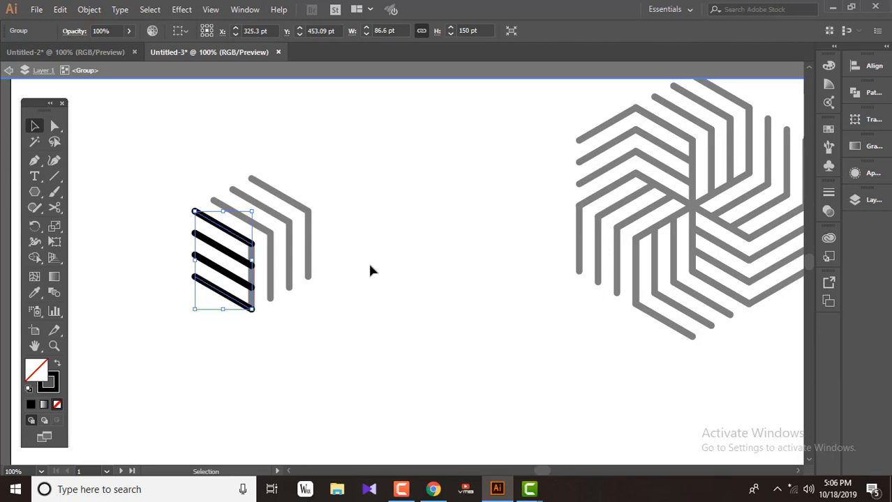
{"action": "left_click", "coordinate": [8, 70]}
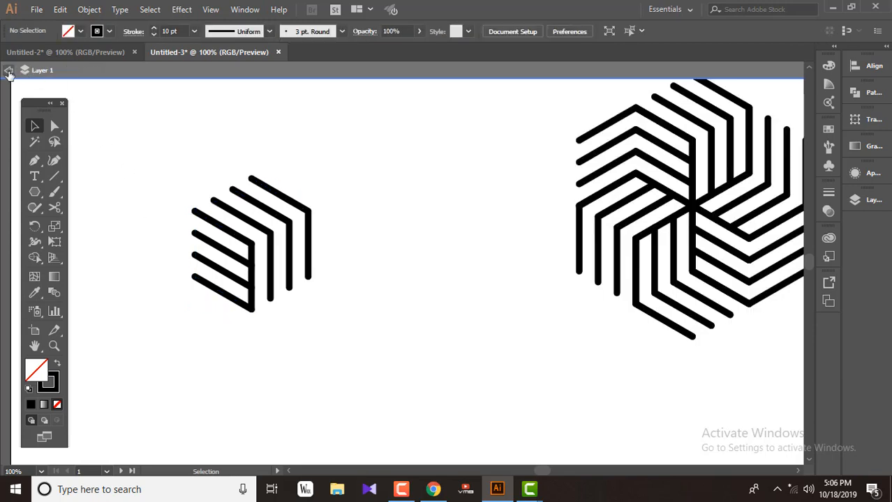
{"action": "left_click", "coordinate": [252, 180]}
{"action": "scroll", "coordinate": [280, 250], "scroll_direction": "down", "scroll_amount": 3}
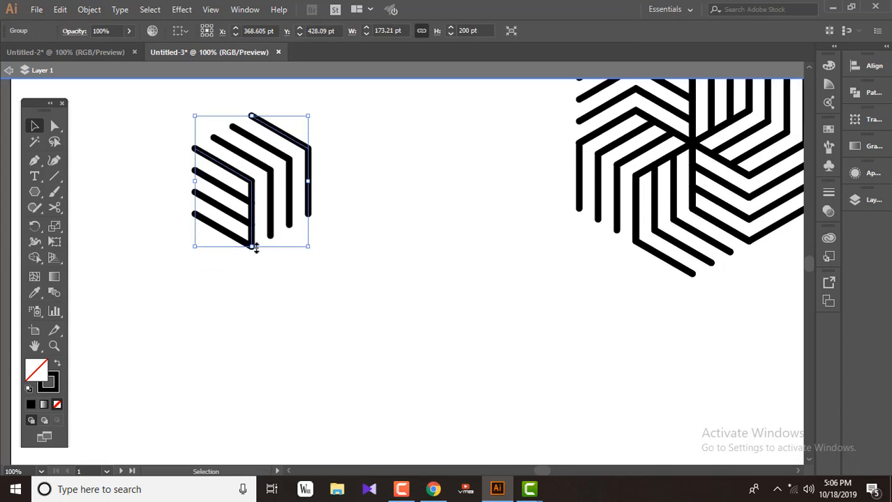
{"action": "left_click_drag", "start_coordinate": [255, 246], "coordinate": [253, 371]}
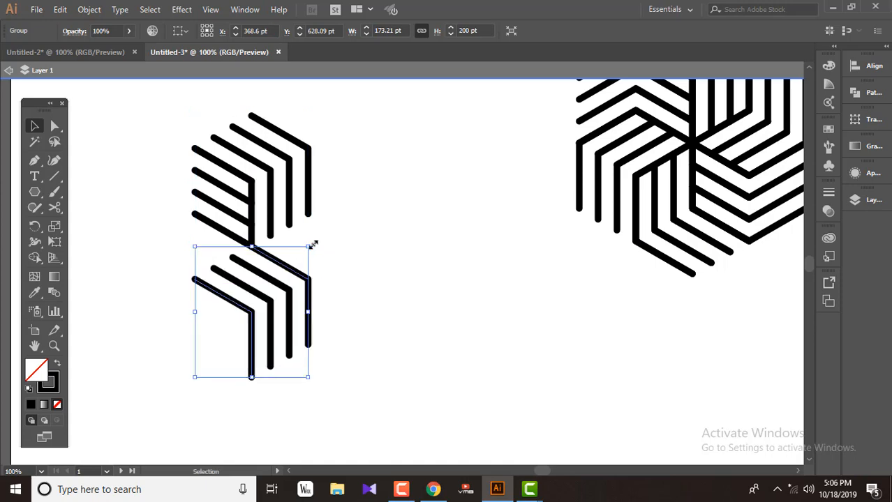
{"action": "left_click_drag", "start_coordinate": [314, 244], "coordinate": [327, 254]}
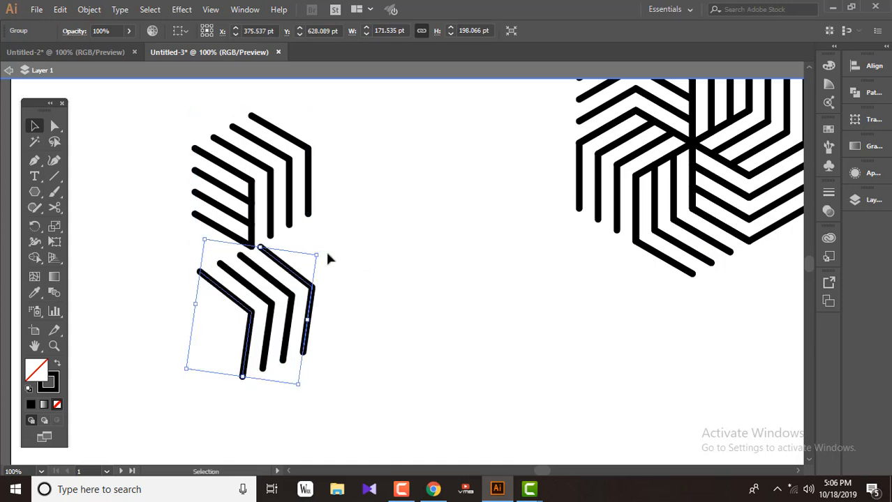
{"action": "key", "text": "ctrl+z"}
{"action": "key", "text": "ctrl+z"}
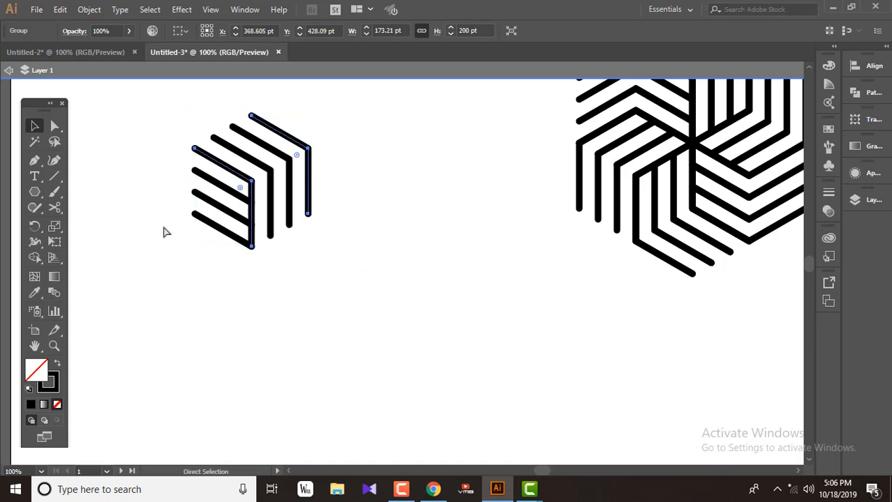
{"action": "key", "text": "ctrl+z"}
Exit isolation mode and group the bent strokes with the diagonal strokes as one motif.
{"action": "left_click", "coordinate": [10, 70]}
{"action": "left_click_drag", "start_coordinate": [149, 119], "coordinate": [281, 206]}
{"action": "right_click", "coordinate": [278, 202]}
{"action": "left_click", "coordinate": [329, 282]}
{"action": "left_click", "coordinate": [269, 243]}
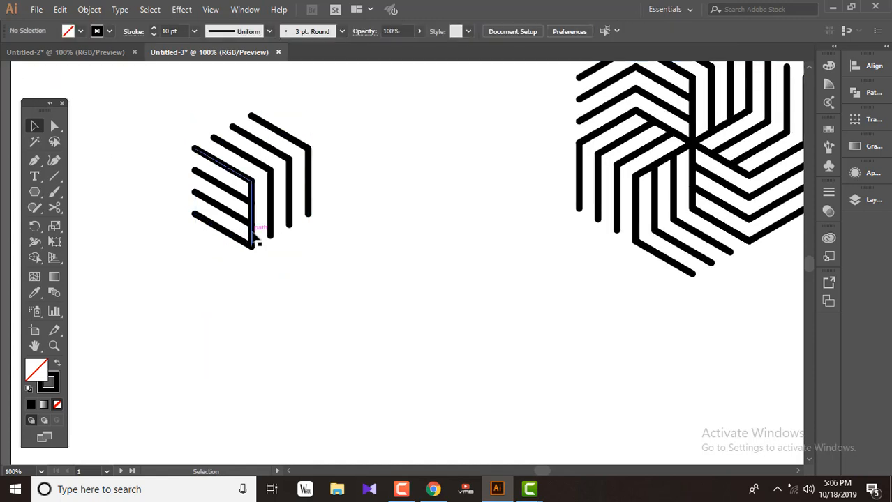
Duplicate the grouped motif directly below the original and rotate the copy a quarter turn clockwise.
{"action": "left_click", "coordinate": [255, 235]}
{"action": "left_click_drag", "start_coordinate": [254, 231], "coordinate": [253, 363]}
{"action": "left_click_drag", "start_coordinate": [312, 243], "coordinate": [313, 356]}
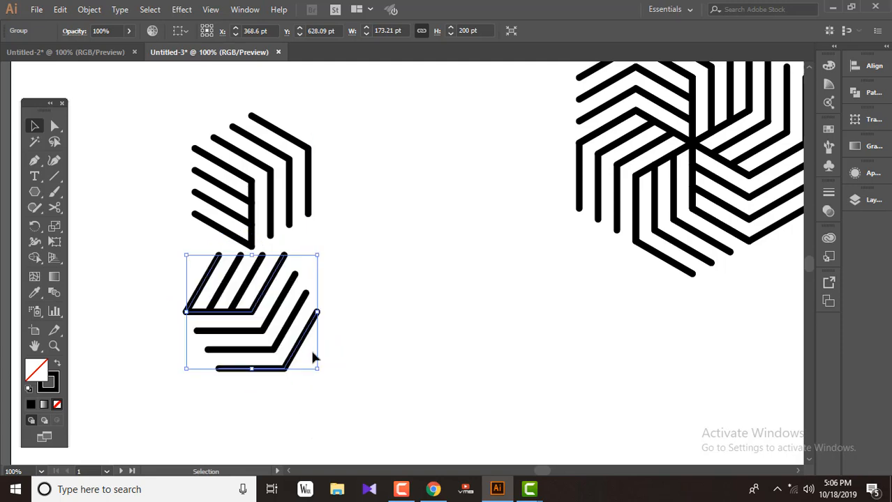
Undo the quarter-turn rotation of the lower motif copy and rotate it 180 degrees about its center instead.
{"action": "key", "text": "ctrl+z"}
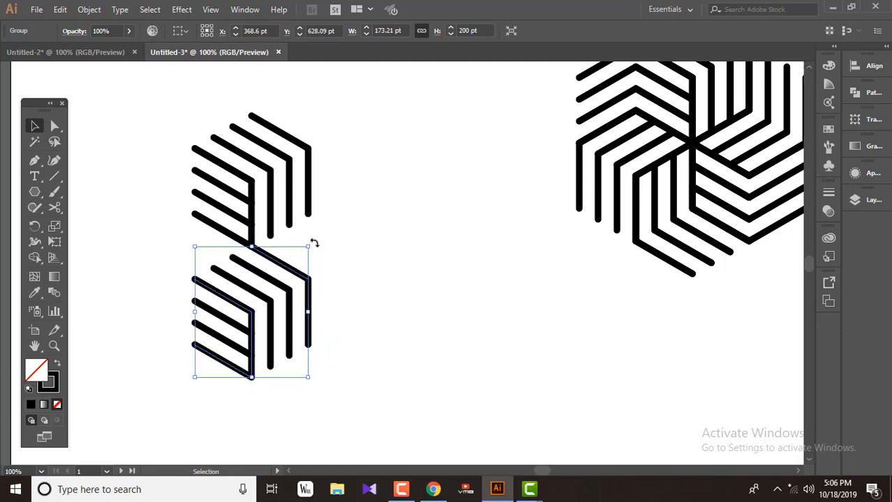
{"action": "left_click_drag", "start_coordinate": [315, 242], "coordinate": [140, 379]}
{"action": "left_click", "coordinate": [333, 359]}
{"action": "scroll", "coordinate": [335, 357], "scroll_direction": "up", "scroll_amount": 1}
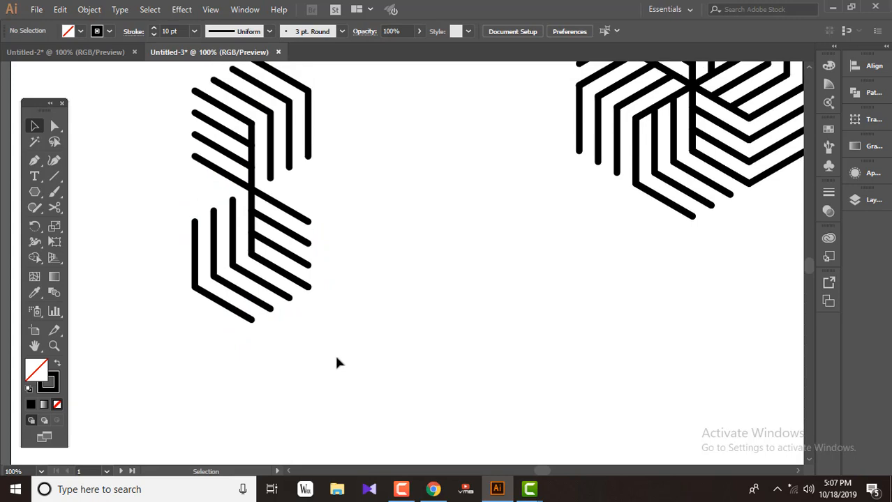
{"action": "scroll", "coordinate": [337, 362], "scroll_direction": "up", "scroll_amount": 3}
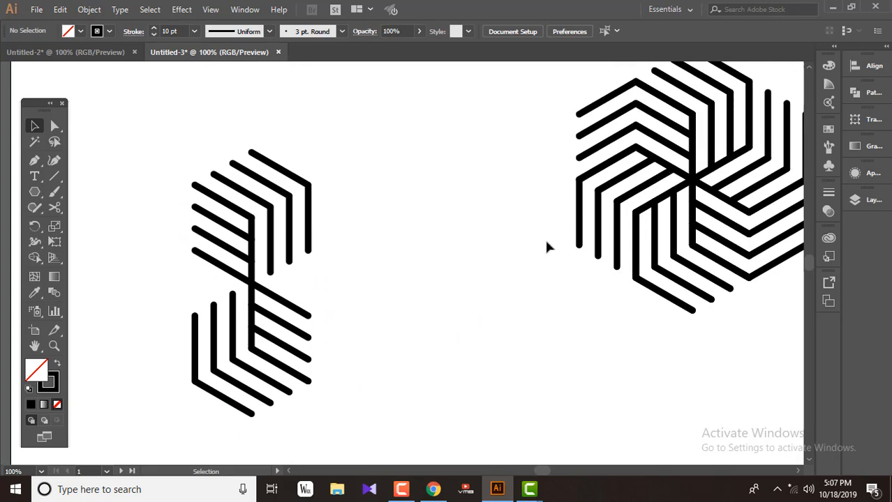
Group the upper motif and its rotated copy into one double motif.
{"action": "left_click", "coordinate": [691, 117]}
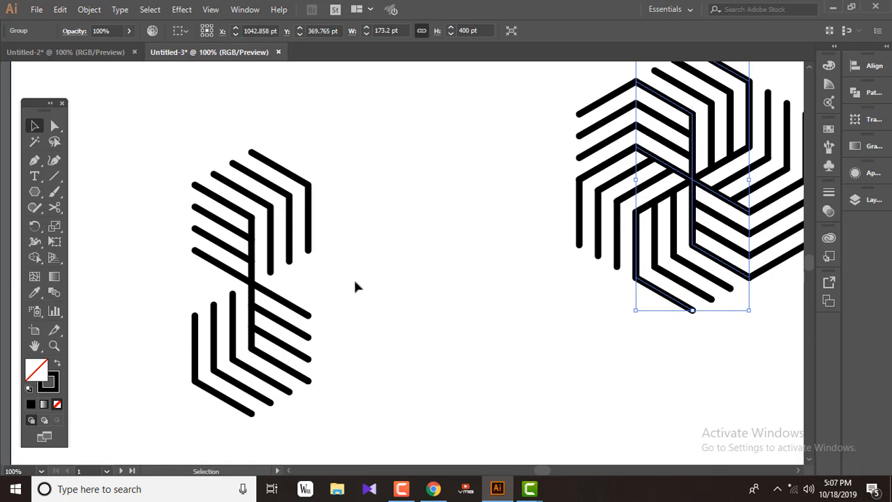
{"action": "left_click", "coordinate": [296, 350]}
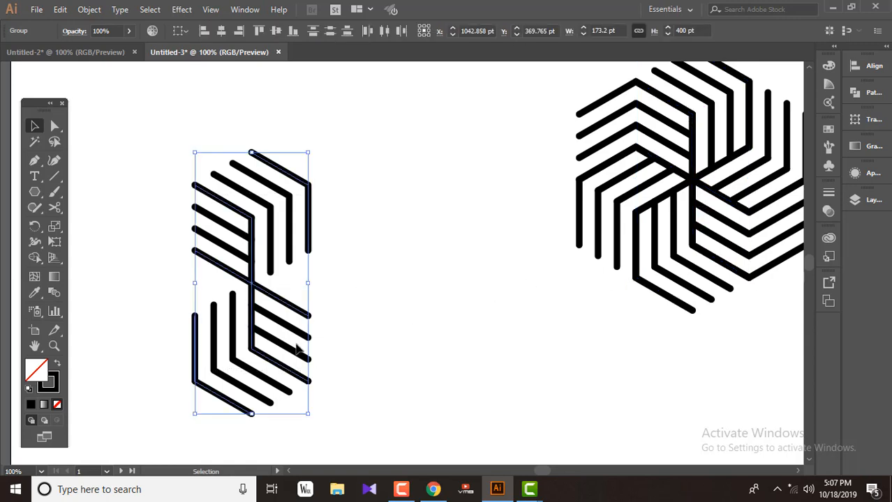
{"action": "right_click", "coordinate": [253, 278]}
{"action": "left_click", "coordinate": [323, 360]}
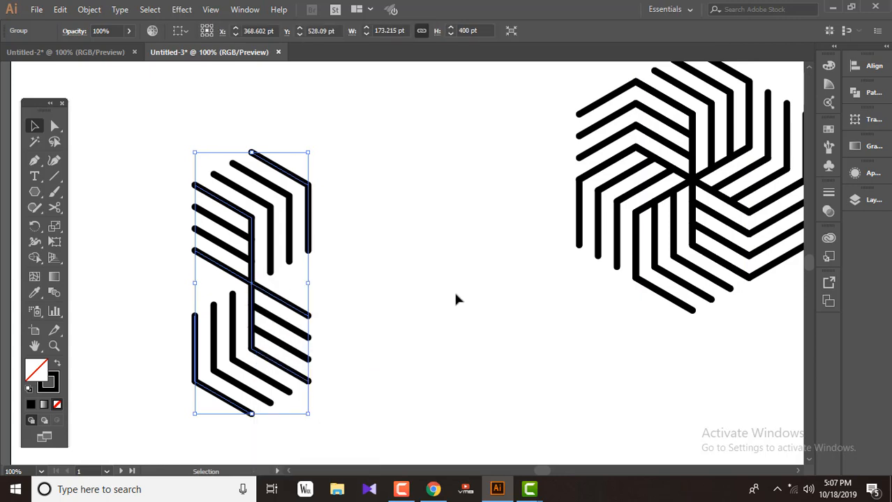
Apply a Transform effect to the double motif with a 60° rotation and 2 copies to form the pinwheel.
{"action": "left_click", "coordinate": [181, 9]}
{"action": "mouse_move", "coordinate": [265, 115]}
{"action": "left_click", "coordinate": [376, 160]}
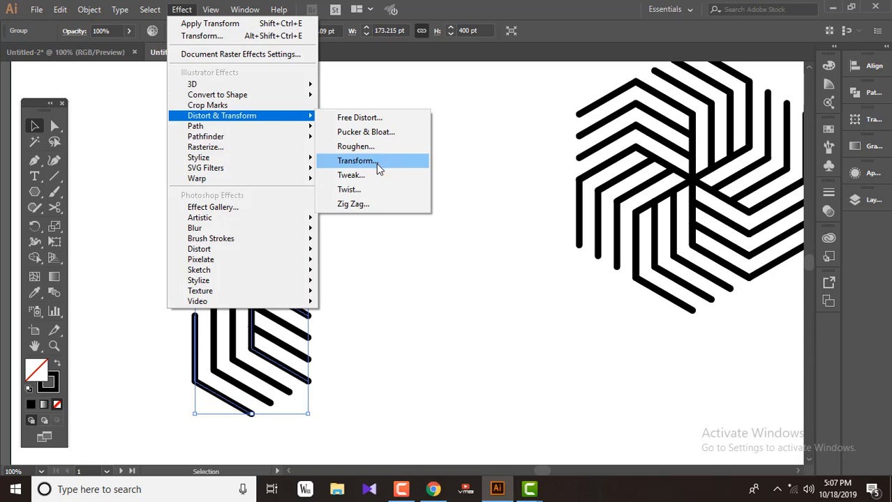
{"action": "left_click", "coordinate": [630, 403]}
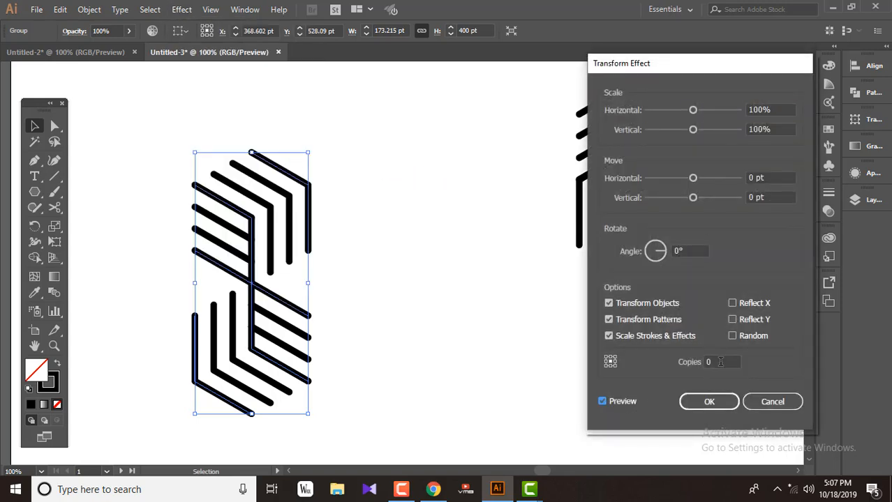
{"action": "left_click", "coordinate": [720, 362]}
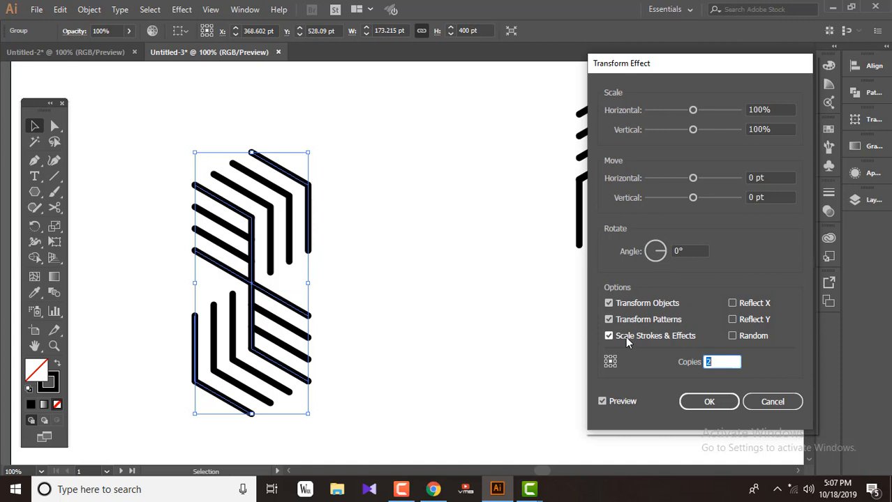
{"action": "left_click", "coordinate": [679, 256]}
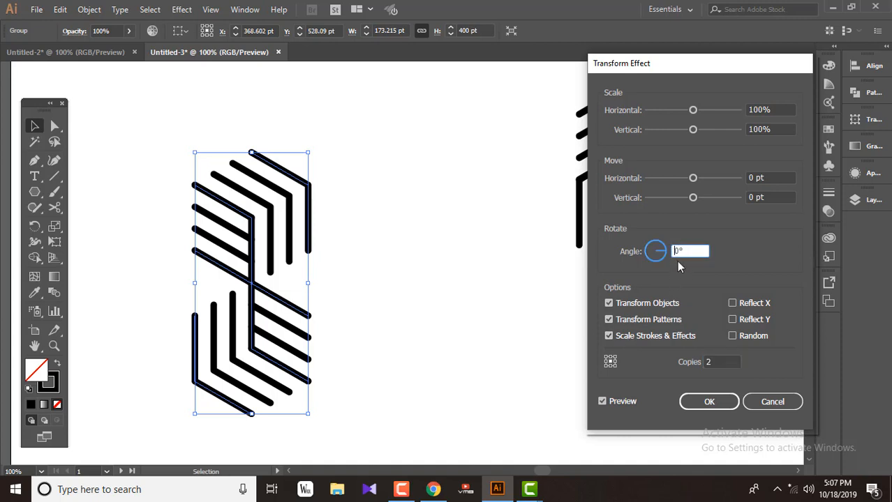
{"action": "type", "text": "60"}
{"action": "left_click", "coordinate": [603, 402]}
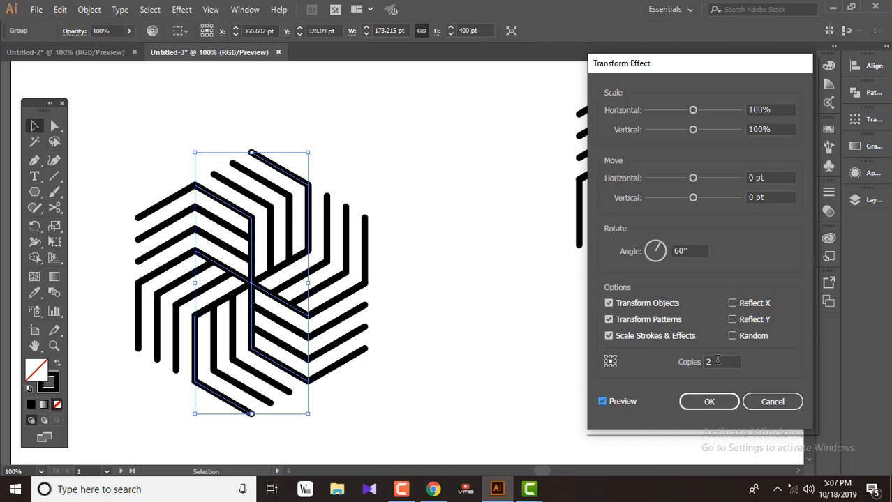
{"action": "left_click", "coordinate": [707, 401]}
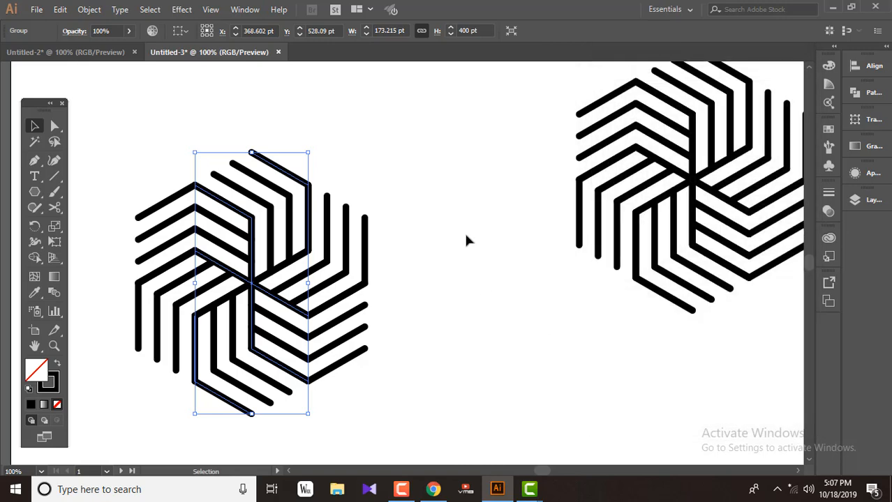
Move the reference pinwheel right to about X 1332 pt and place the new pinwheel beside it at about X 1031 pt, Y 606 pt.
{"action": "left_click", "coordinate": [196, 144]}
{"action": "left_click", "coordinate": [364, 246]}
{"action": "key", "text": "space"}
{"action": "left_click_drag", "start_coordinate": [329, 217], "coordinate": [459, 217]}
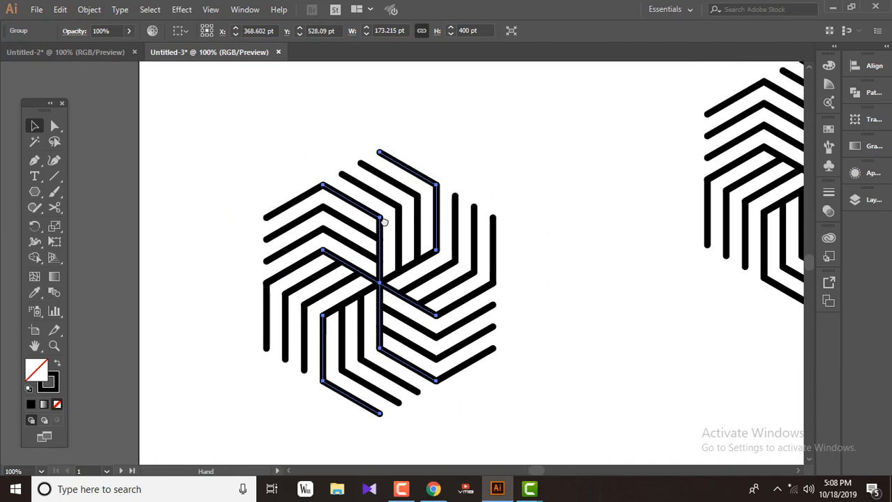
{"action": "left_click_drag", "start_coordinate": [392, 291], "coordinate": [621, 302]}
{"action": "scroll", "coordinate": [385, 230], "scroll_direction": "up", "scroll_amount": 2}
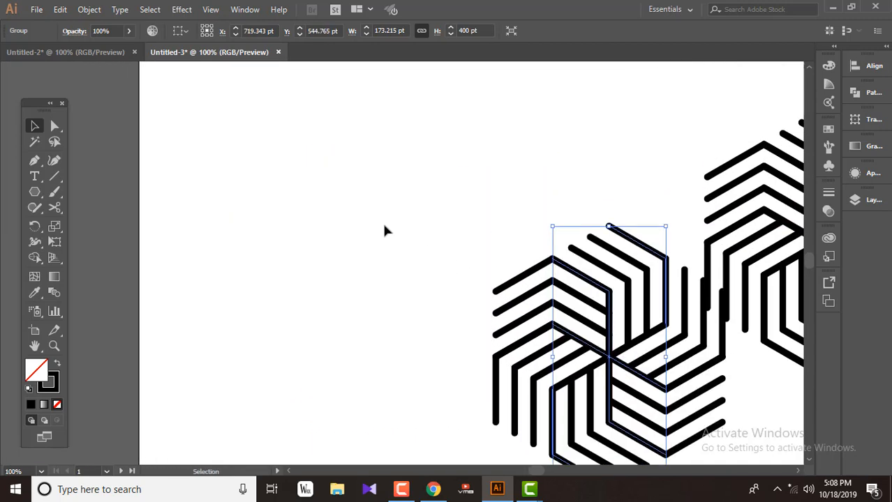
{"action": "key", "text": "space"}
{"action": "left_click_drag", "start_coordinate": [624, 165], "coordinate": [356, 112]}
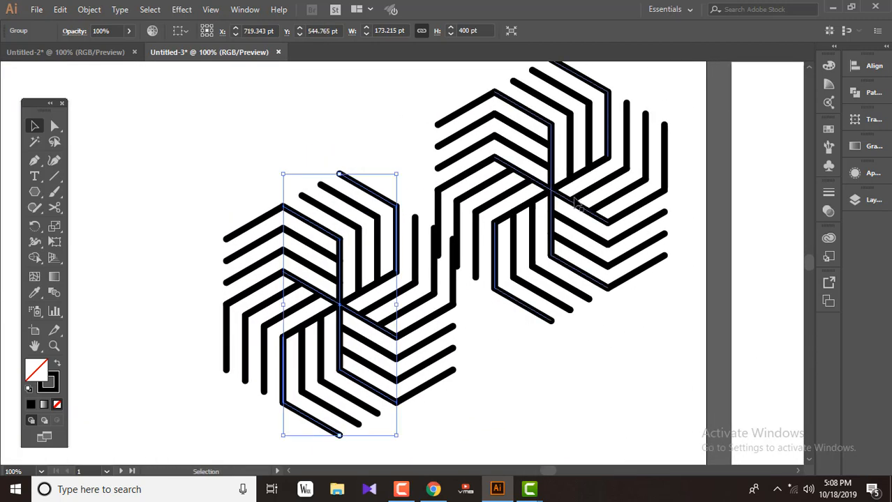
{"action": "left_click_drag", "start_coordinate": [573, 201], "coordinate": [763, 199]}
{"action": "left_click_drag", "start_coordinate": [364, 321], "coordinate": [571, 362]}
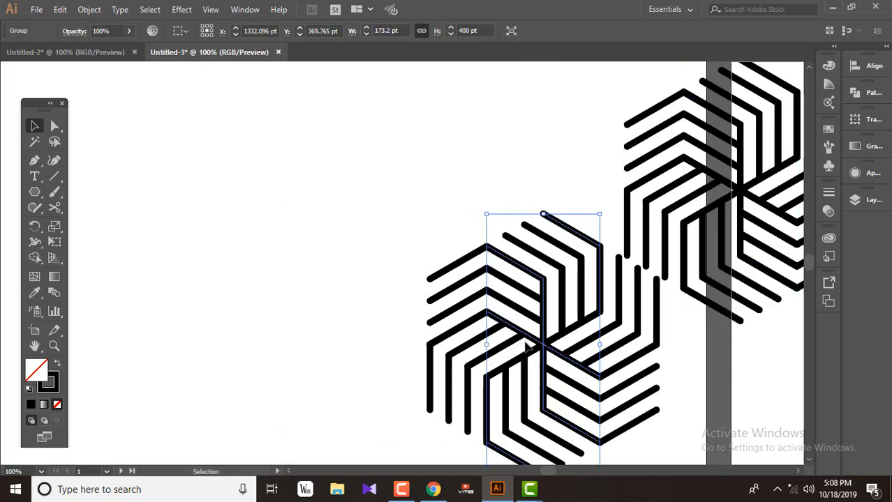
Make a pattern from the new pinwheel and set its tile type to Hex by Row.
{"action": "scroll", "coordinate": [311, 220], "scroll_direction": "up", "scroll_amount": 2}
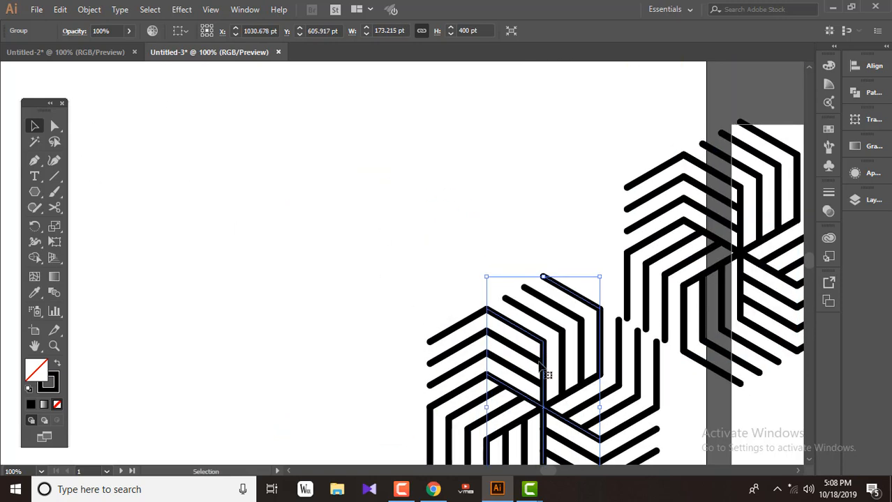
{"action": "left_click", "coordinate": [88, 9]}
{"action": "mouse_move", "coordinate": [168, 315]}
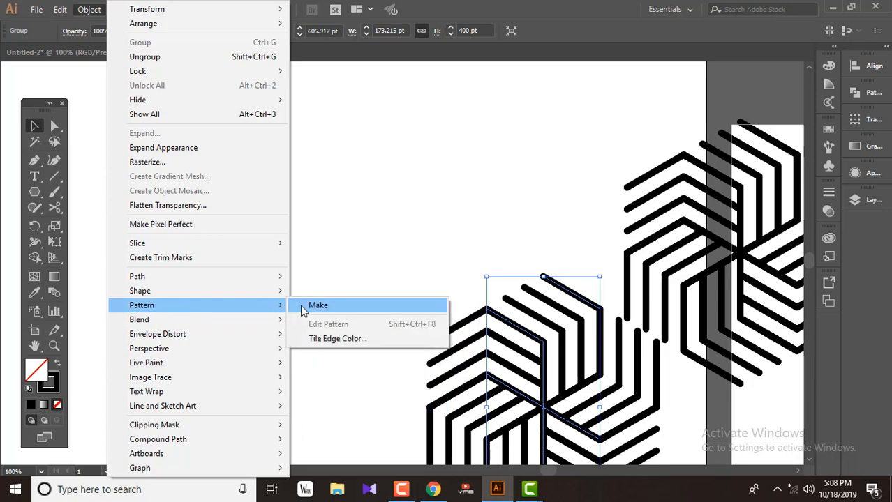
{"action": "left_click", "coordinate": [320, 306]}
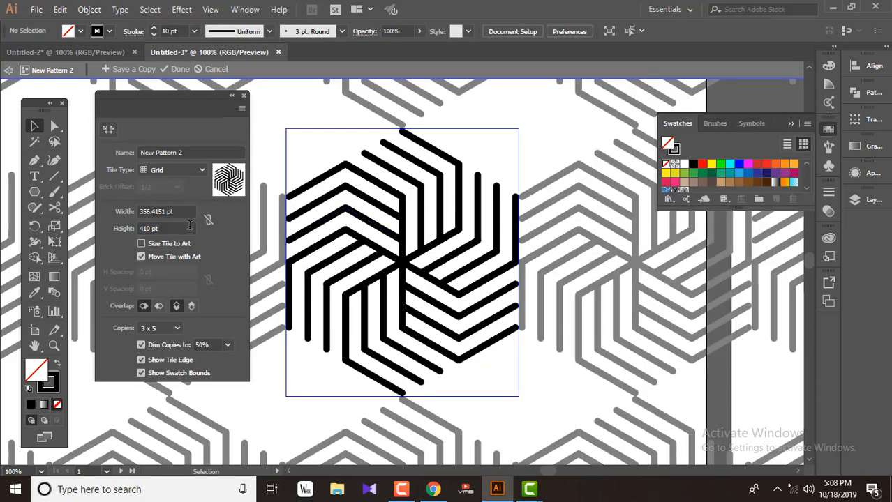
{"action": "left_click", "coordinate": [179, 179]}
{"action": "left_click", "coordinate": [186, 238]}
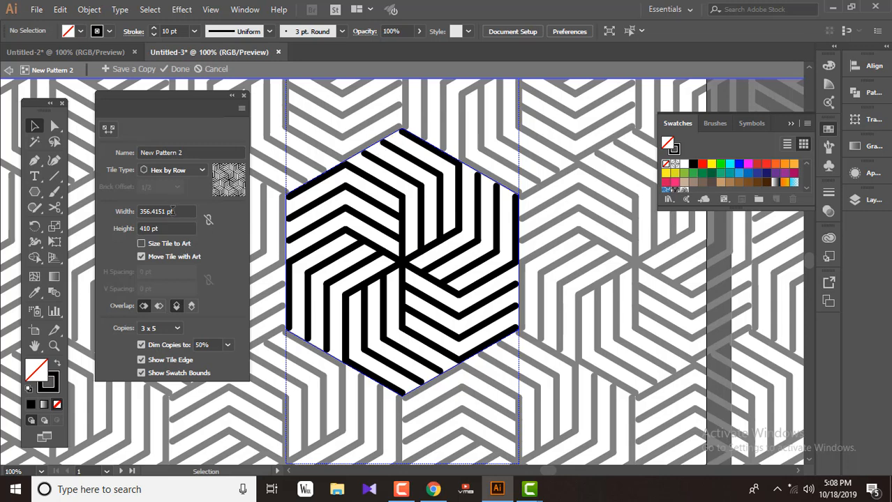
Set the pattern tile's width to 347 pt.
{"action": "left_click", "coordinate": [172, 211]}
{"action": "triple_click", "coordinate": [171, 211]}
{"action": "type", "text": "352"}
{"action": "key", "text": "Return"}
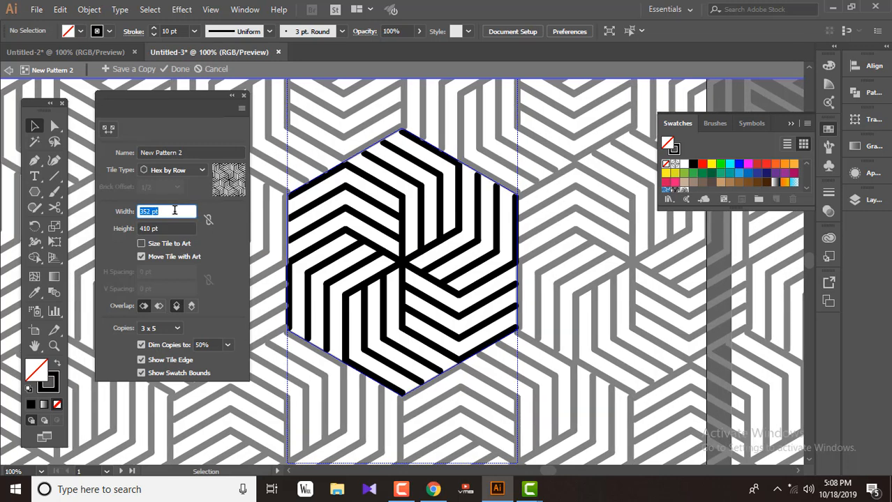
{"action": "key", "text": "Down"}
{"action": "key", "text": "Down"}
{"action": "key", "text": "Down"}
{"action": "key", "text": "Down"}
{"action": "key", "text": "Down"}
{"action": "key", "text": "Down"}
{"action": "key", "text": "Down"}
{"action": "key", "text": "Down"}
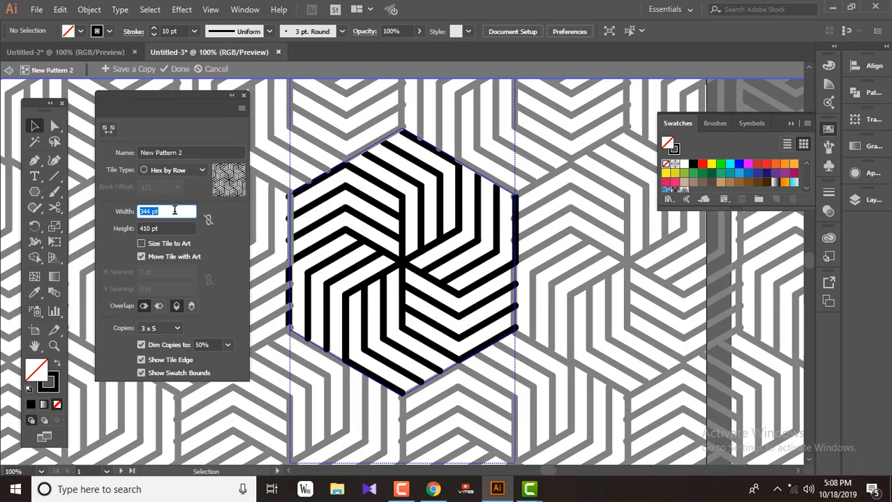
{"action": "key", "text": "Up"}
{"action": "key", "text": "Up"}
{"action": "key", "text": "Up"}
Set the pattern tile's height to 400 pt and finish editing the pattern.
{"action": "left_click", "coordinate": [180, 229]}
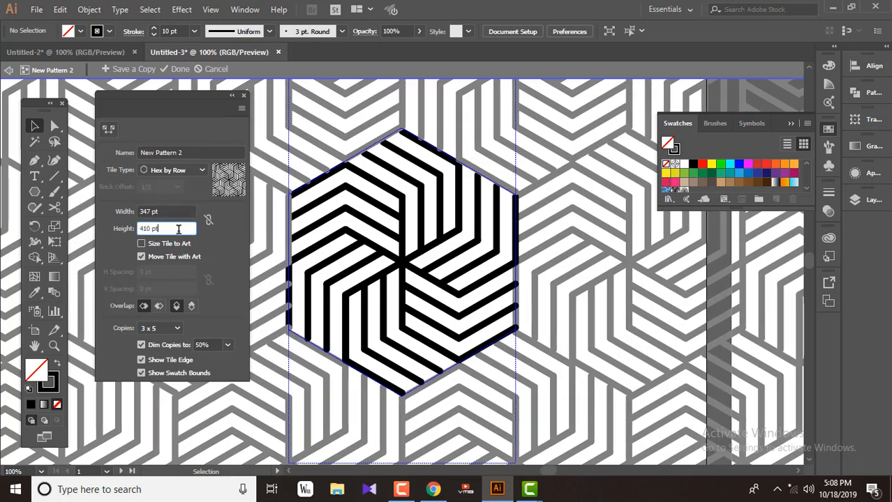
{"action": "key", "text": "Down"}
{"action": "key", "text": "Down"}
{"action": "key", "text": "Down"}
{"action": "key", "text": "Down"}
{"action": "key", "text": "Down"}
{"action": "key", "text": "Down"}
{"action": "key", "text": "Down"}
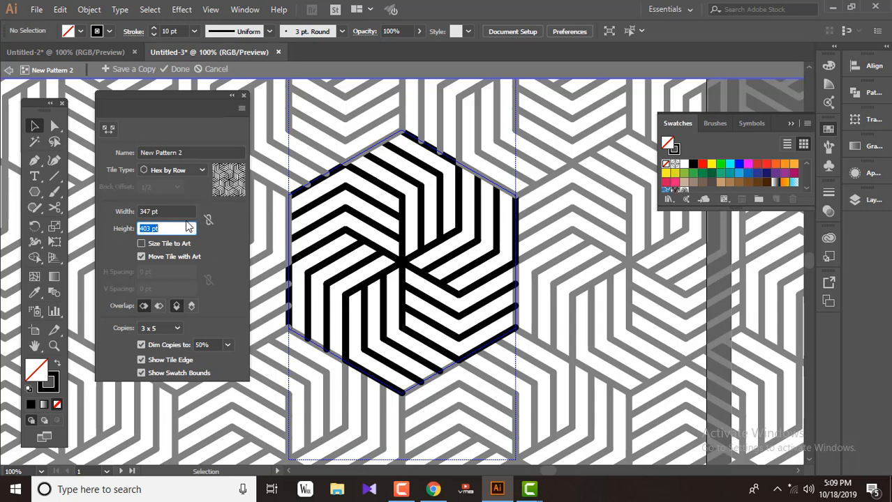
{"action": "key", "text": "Down"}
{"action": "key", "text": "Down"}
{"action": "key", "text": "Down"}
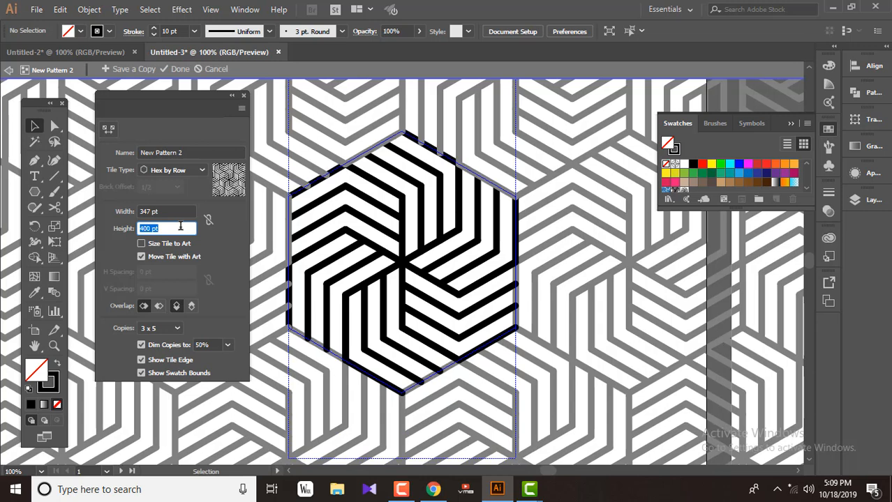
{"action": "left_click", "coordinate": [203, 120]}
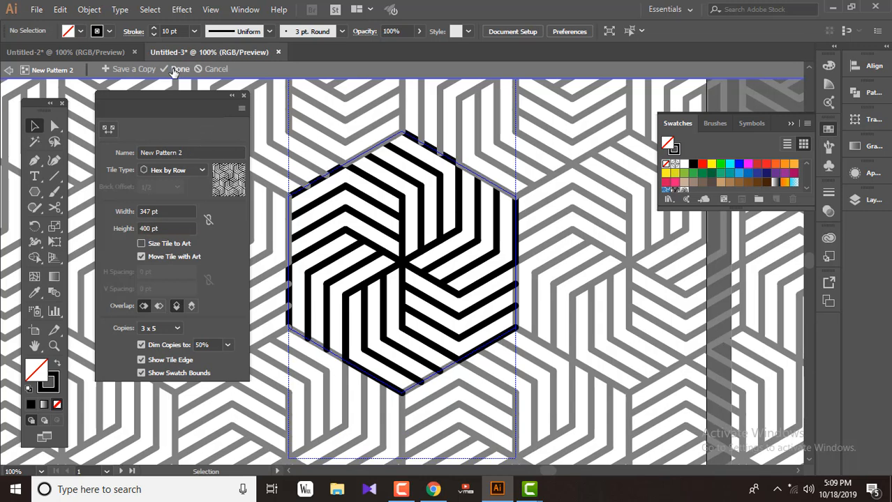
{"action": "left_click", "coordinate": [176, 70]}
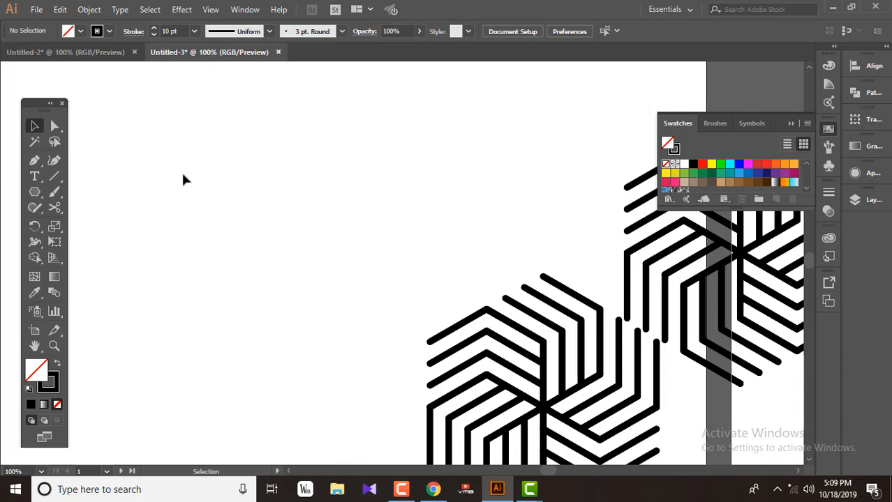
Add a new layer and draw a landscape rectangle on it in the empty area above and left of the new pinwheel.
{"action": "left_click", "coordinate": [35, 192]}
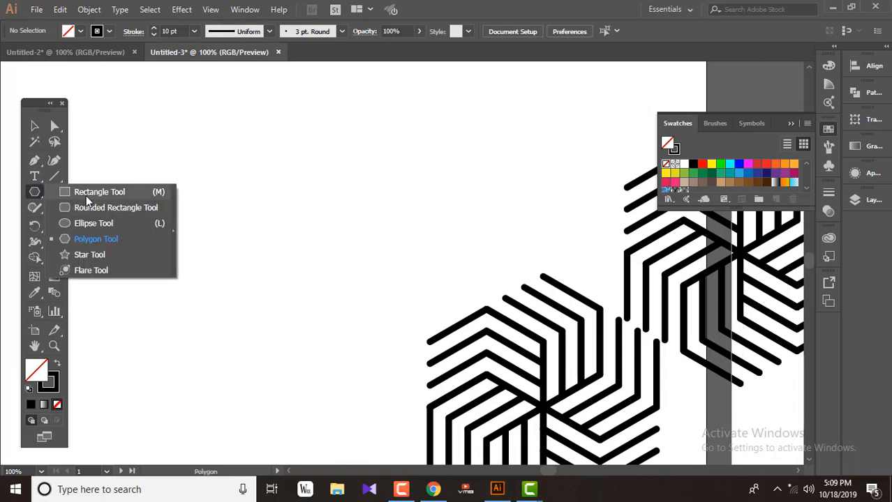
{"action": "left_click", "coordinate": [115, 189]}
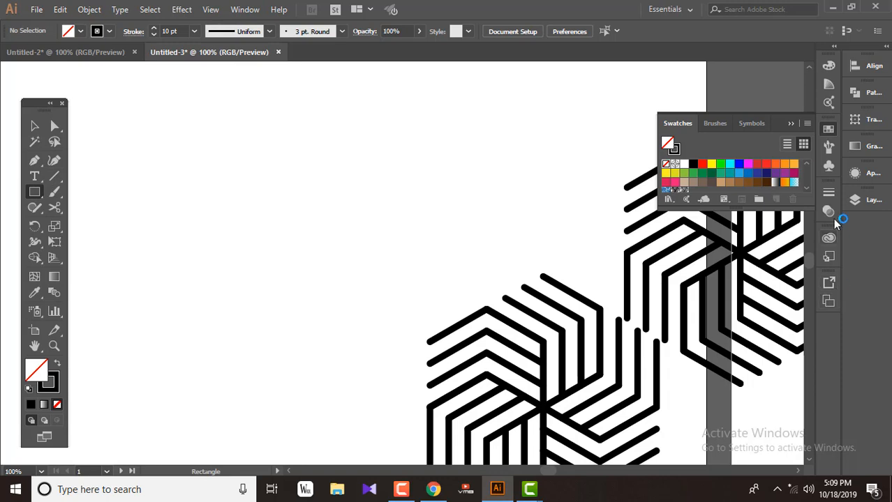
{"action": "left_click", "coordinate": [860, 203]}
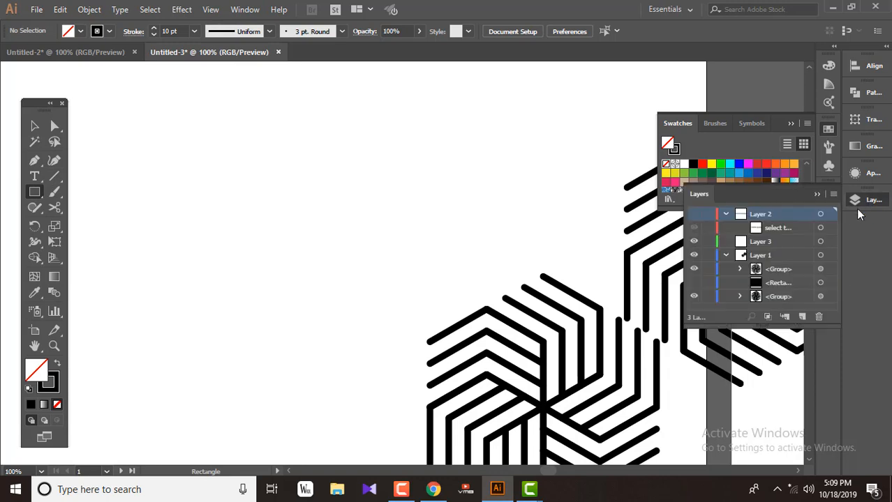
{"action": "left_click", "coordinate": [802, 316]}
{"action": "mouse_move", "coordinate": [106, 96]}
{"action": "left_mouse_down"}
{"action": "mouse_move", "coordinate": [195, 164]}
{"action": "mouse_move", "coordinate": [438, 317]}
{"action": "left_mouse_up"}
Remove the rectangle's stroke and fill it with the new hexagonal pinwheel pattern swatch.
{"action": "left_click", "coordinate": [80, 30]}
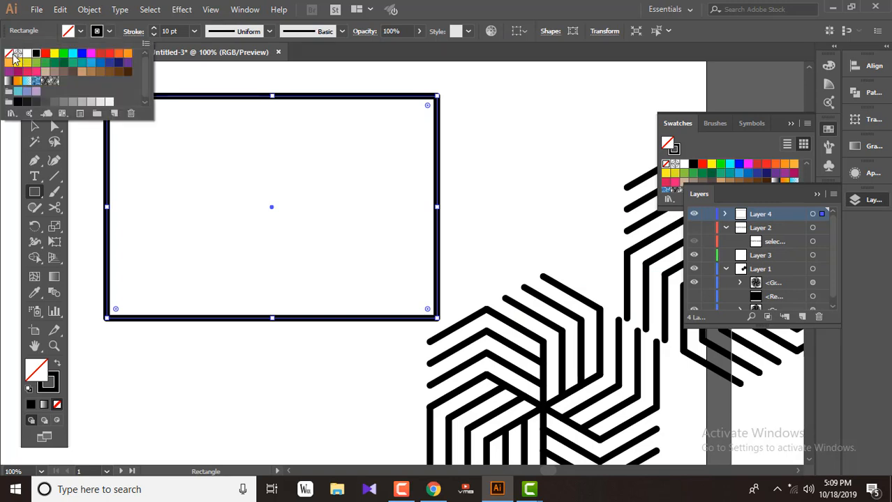
{"action": "left_click", "coordinate": [8, 53]}
{"action": "left_click", "coordinate": [81, 32]}
{"action": "left_click", "coordinate": [82, 33]}
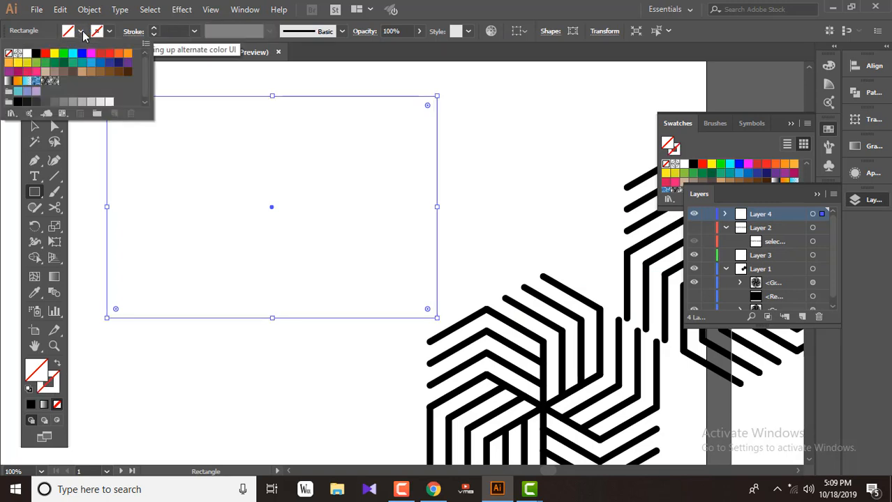
{"action": "left_click", "coordinate": [53, 82]}
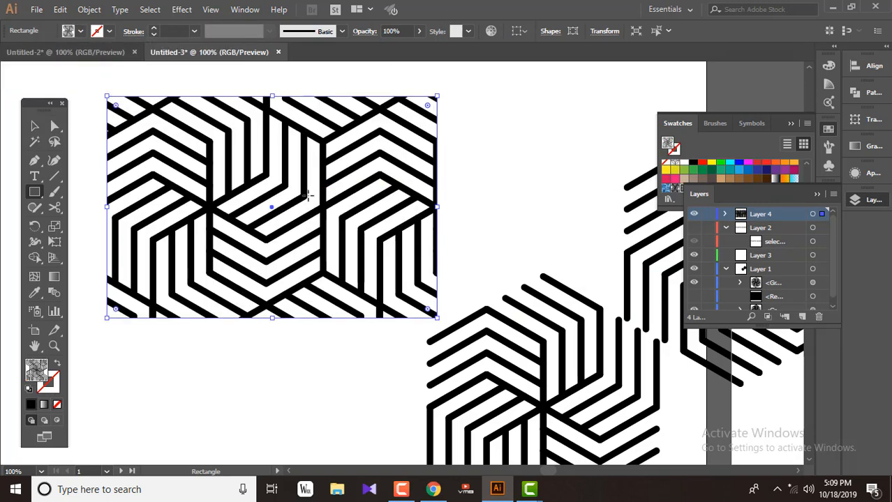
{"action": "left_click", "coordinate": [35, 126]}
{"action": "right_click", "coordinate": [328, 227]}
{"action": "mouse_move", "coordinate": [395, 400]}
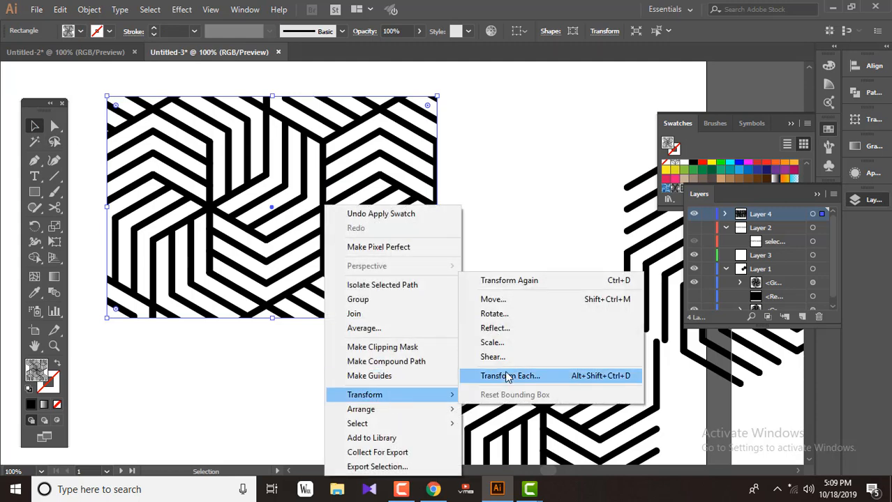
{"action": "left_click", "coordinate": [492, 343]}
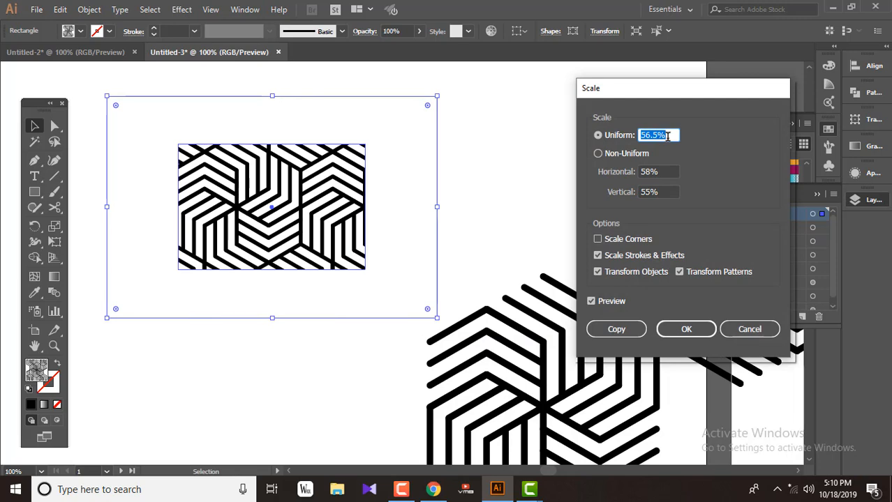
{"action": "scroll", "coordinate": [668, 136], "scroll_direction": "down", "scroll_amount": 3}
{"action": "scroll", "coordinate": [668, 136], "scroll_direction": "down", "scroll_amount": 3}
{"action": "left_click", "coordinate": [750, 329]}
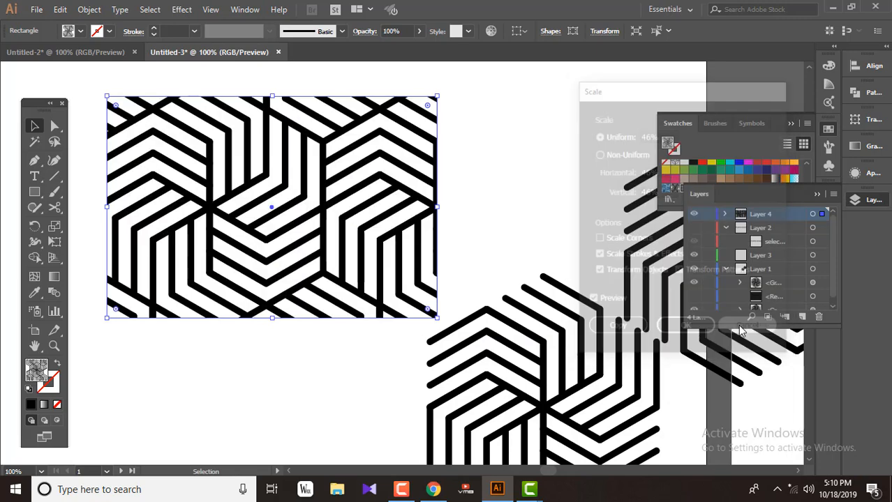
Start scaling the pattern-filled rectangle with Transform Objects turned off and Transform Patterns on, so only its pattern fill is scaled.
{"action": "right_click", "coordinate": [324, 204]}
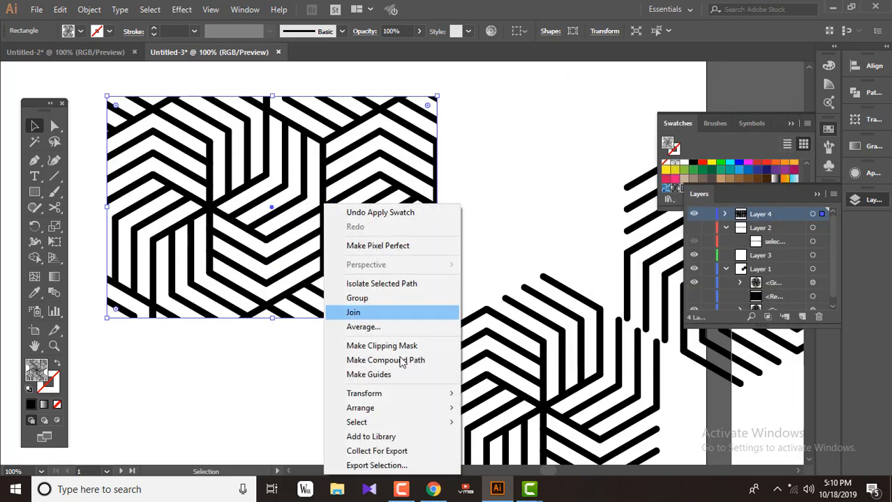
{"action": "mouse_move", "coordinate": [377, 393]}
{"action": "left_click", "coordinate": [527, 343]}
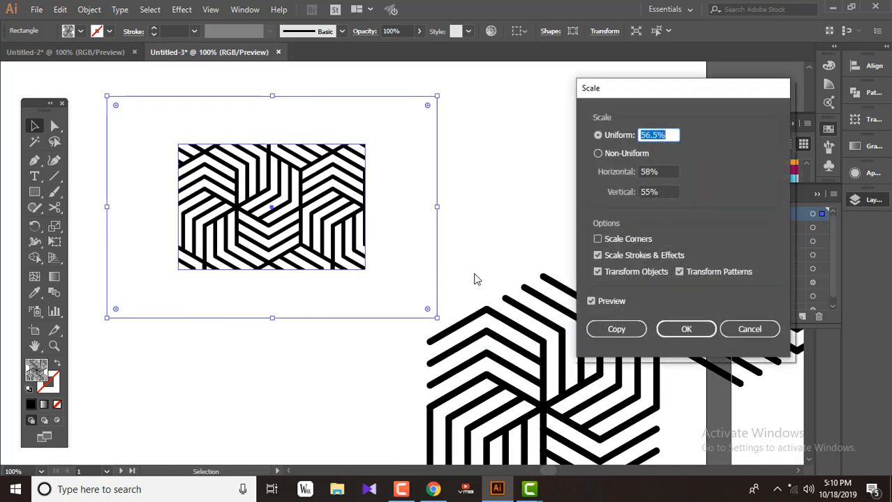
{"action": "left_click", "coordinate": [598, 271]}
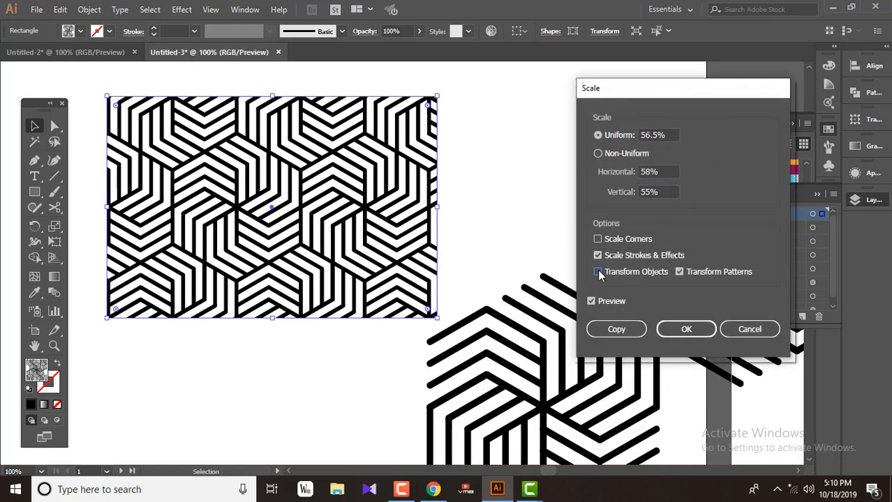
{"action": "left_click", "coordinate": [601, 270]}
{"action": "left_click", "coordinate": [600, 271]}
Reduce the uniform scale of the rectangle's pattern fill to 22%.
{"action": "left_click", "coordinate": [669, 135]}
{"action": "scroll", "coordinate": [671, 135], "scroll_direction": "down", "scroll_amount": 20}
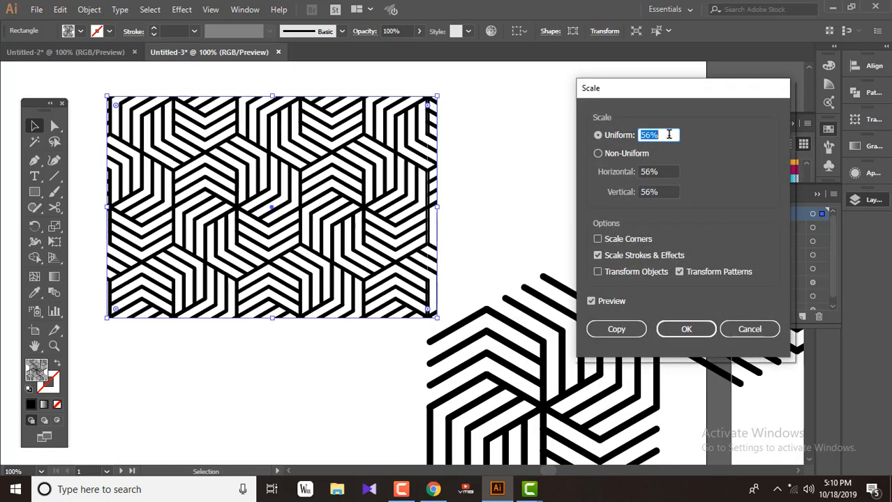
{"action": "scroll", "coordinate": [672, 134], "scroll_direction": "down", "scroll_amount": 9}
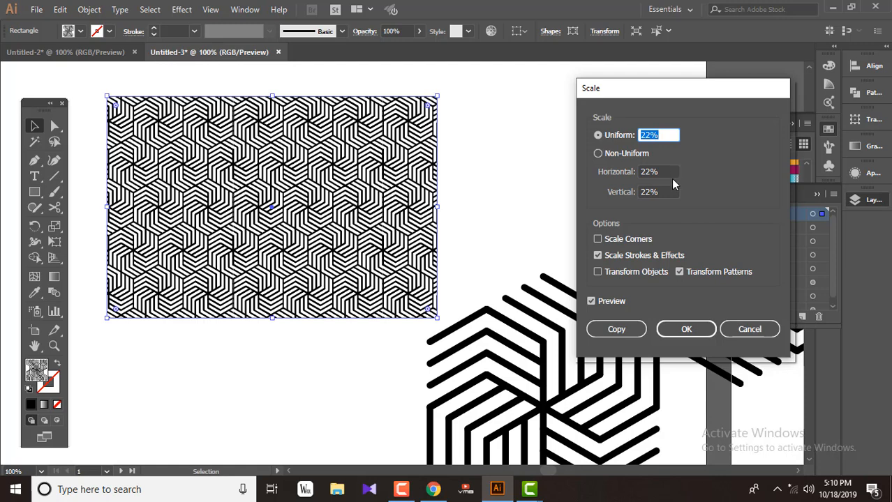
Switch the pattern scaling to non-uniform, with 23% horizontal and 22% vertical.
{"action": "left_click", "coordinate": [666, 192]}
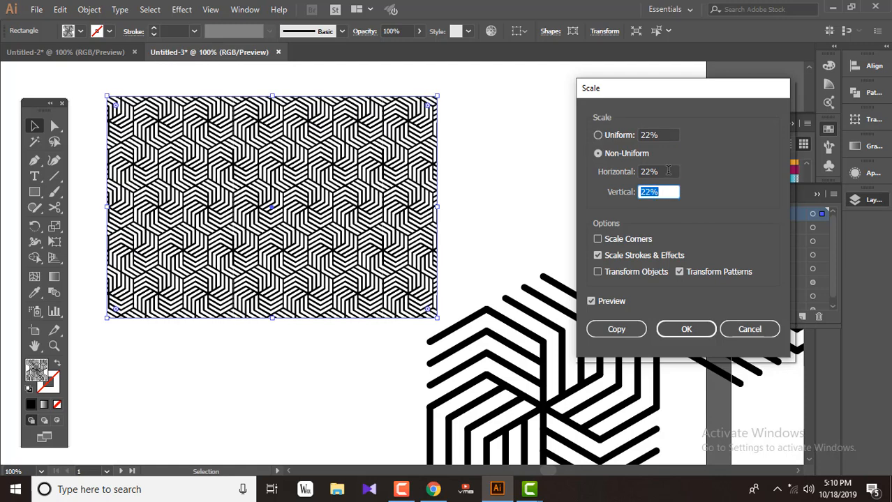
{"action": "left_click", "coordinate": [668, 171]}
{"action": "scroll", "coordinate": [668, 171], "scroll_direction": "up", "scroll_amount": 2}
{"action": "scroll", "coordinate": [668, 171], "scroll_direction": "down", "scroll_amount": 1}
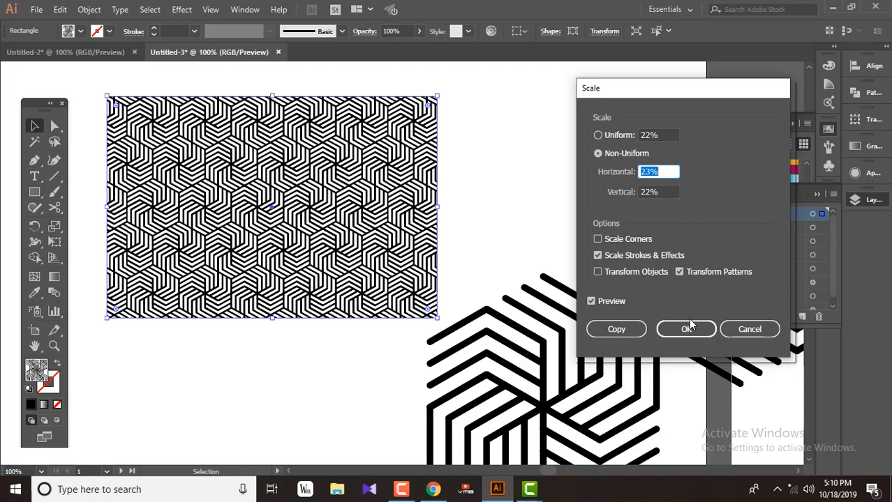